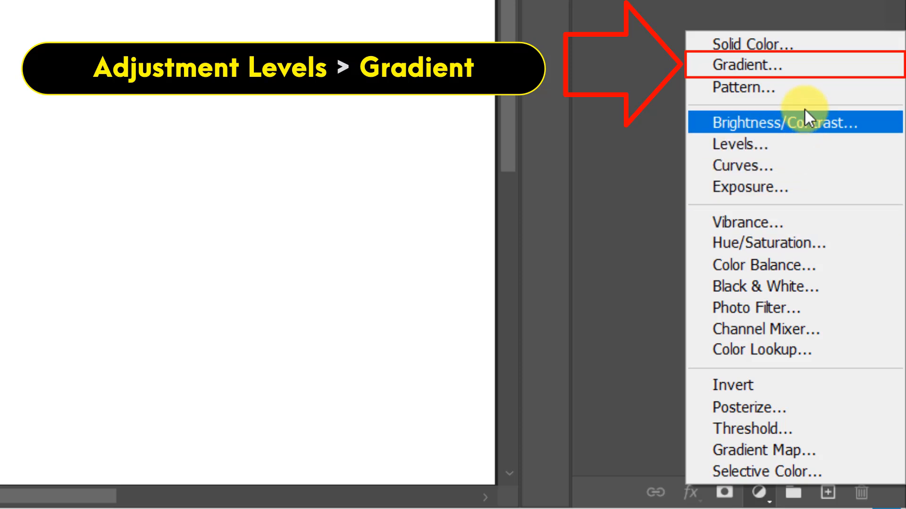
# Add a Gradient Fill layer above the background using the Black, White preset from the Basics group.
pyautogui.click(821, 69)
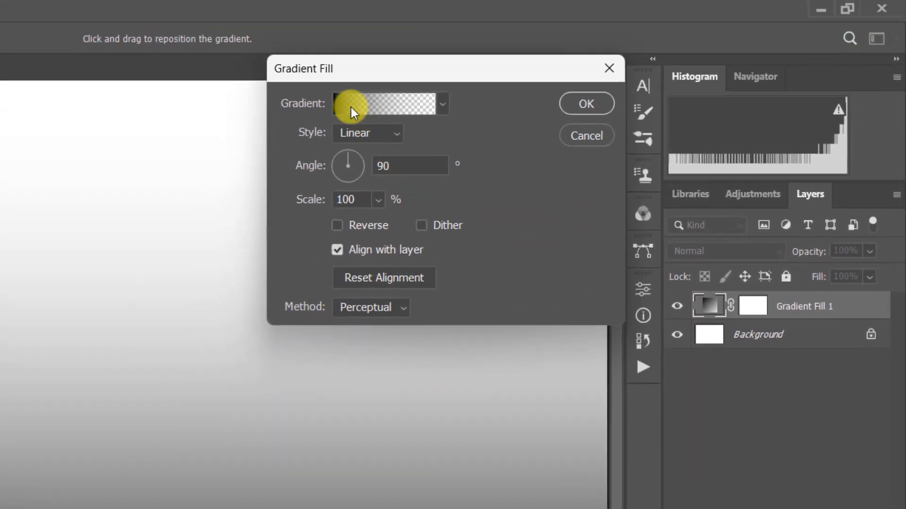
pyautogui.click(351, 106)
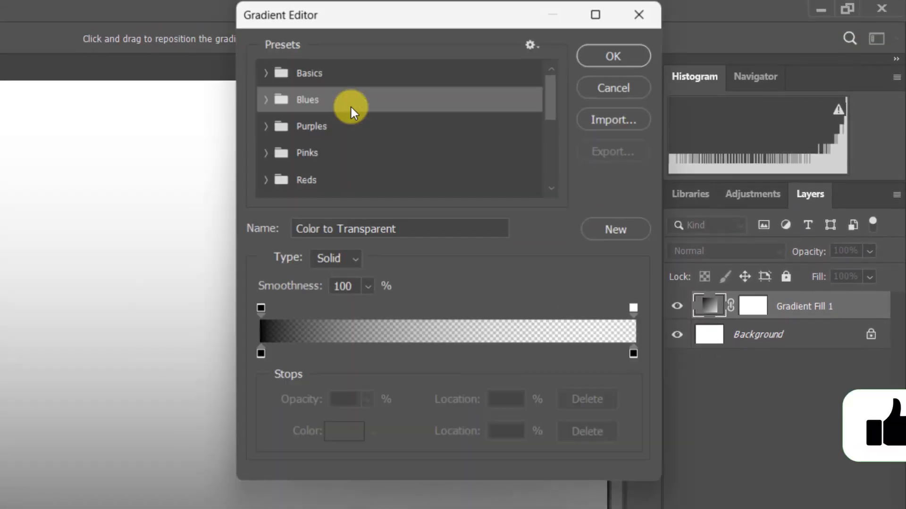
pyautogui.click(264, 72)
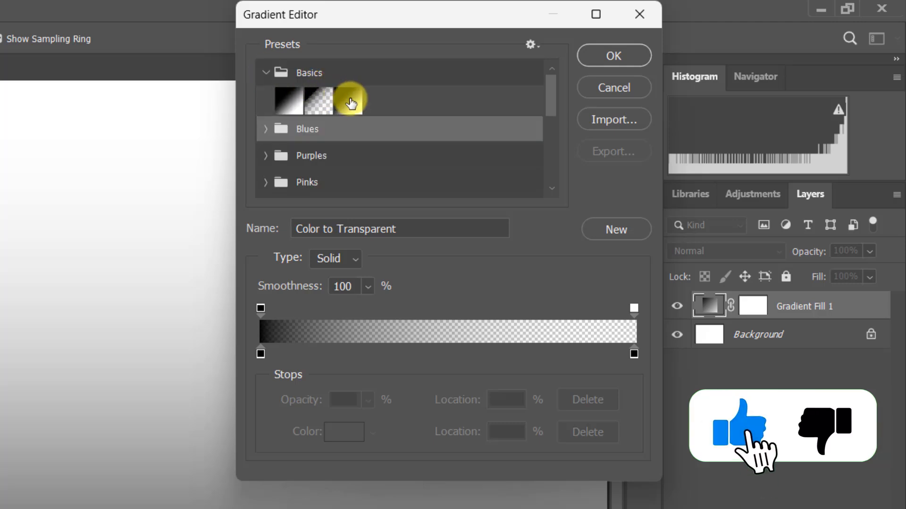
pyautogui.click(349, 100)
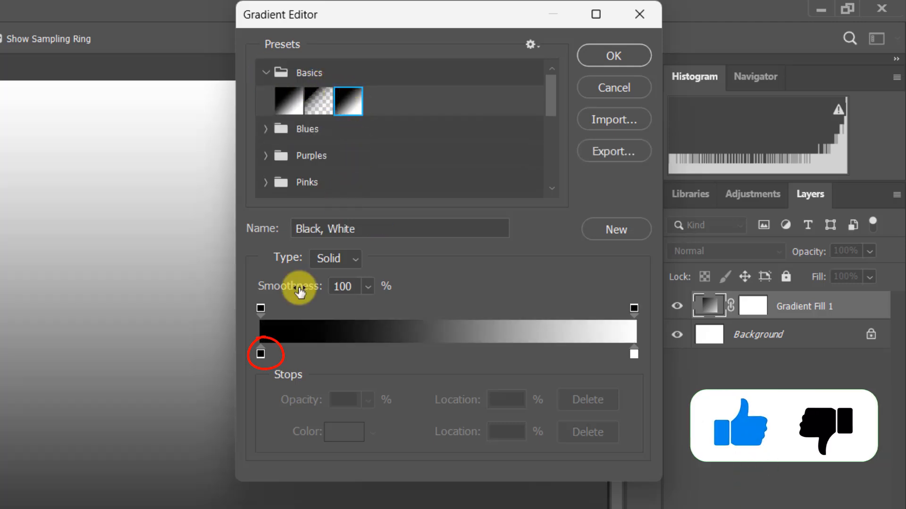
# Change the gradient's black colour stop to 262626 and accept the edited gradient.
pyautogui.doubleClick(260, 354)
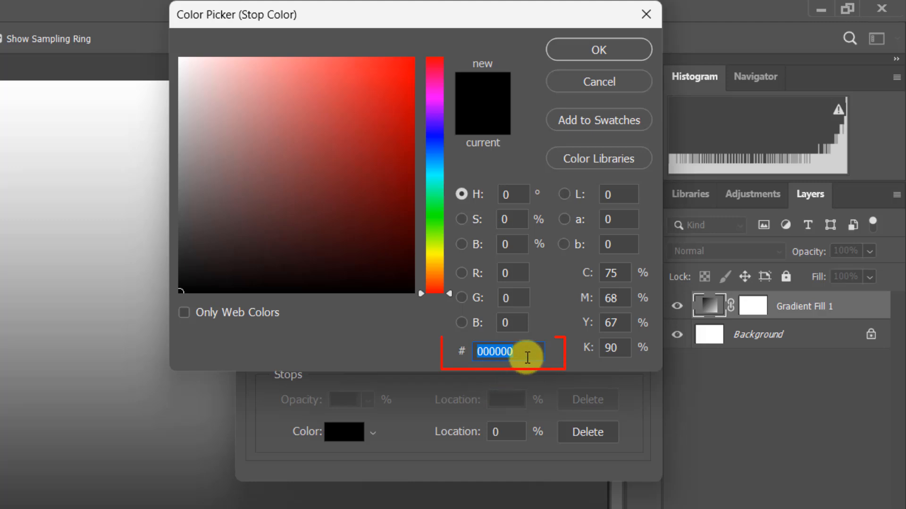
pyautogui.write('262626')
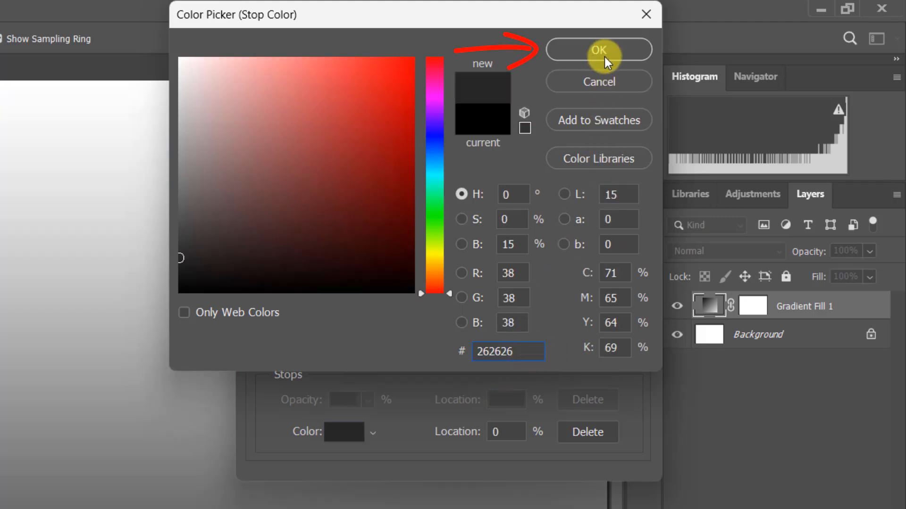
pyautogui.click(605, 51)
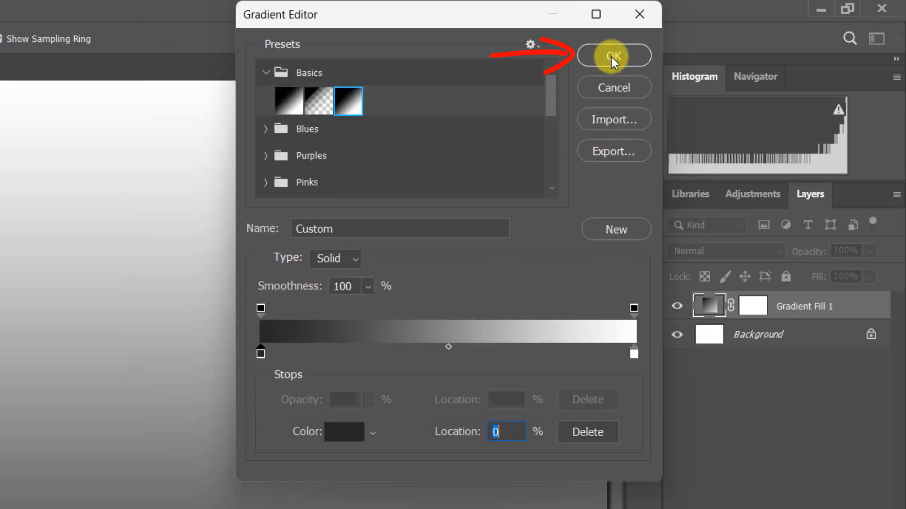
pyautogui.click(611, 57)
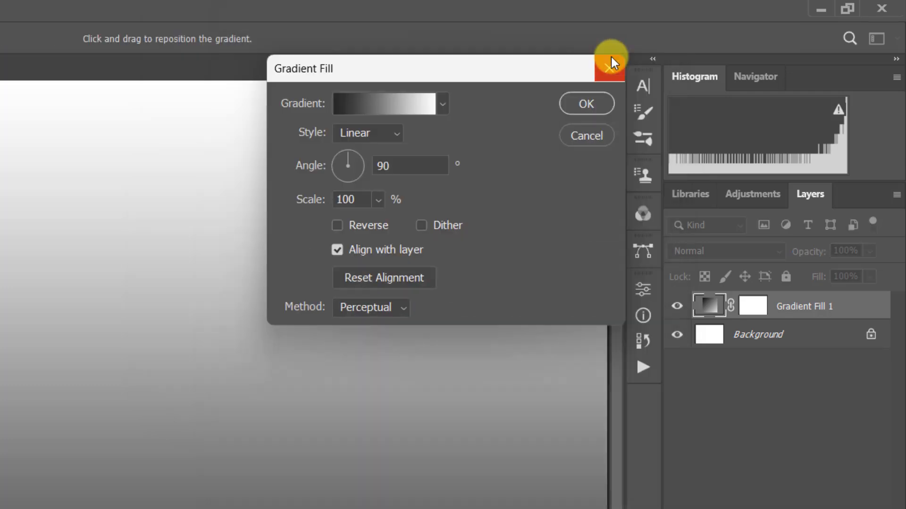
# Give the gradient fill a Radial style, reverse it, set its scale to 230% and apply it.
pyautogui.click(400, 136)
pyautogui.click(380, 168)
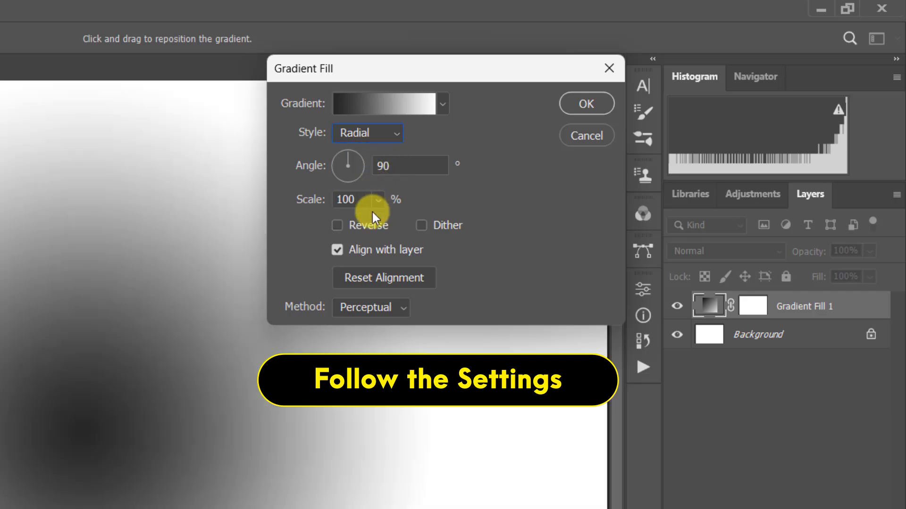
pyautogui.click(352, 226)
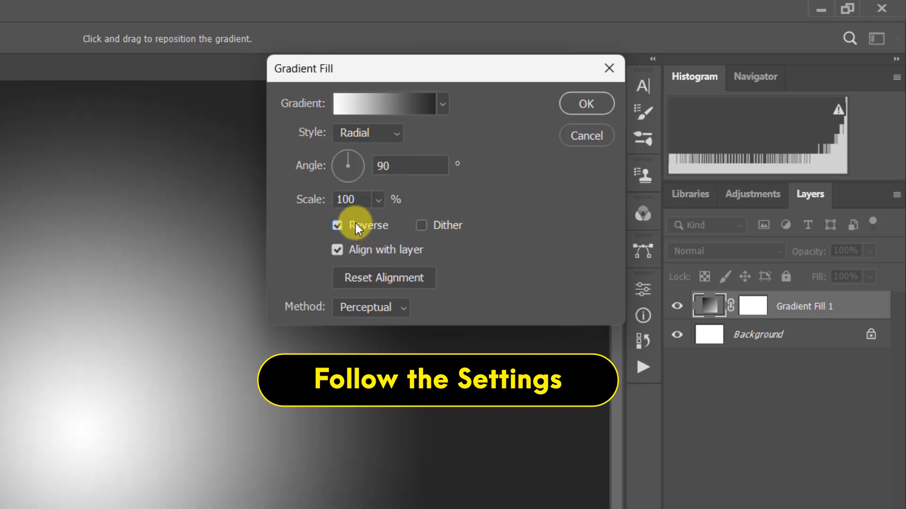
pyautogui.click(343, 200)
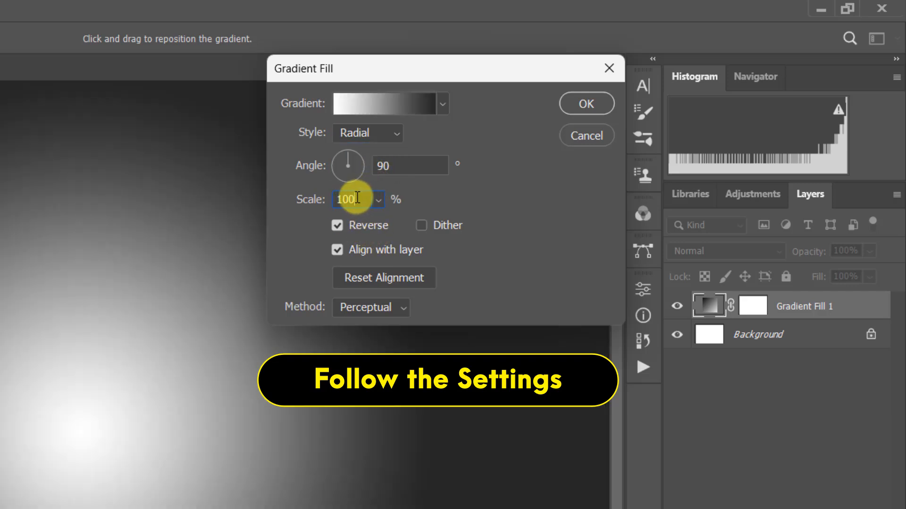
pyautogui.moveTo(358, 199); pyautogui.dragTo(331, 196)
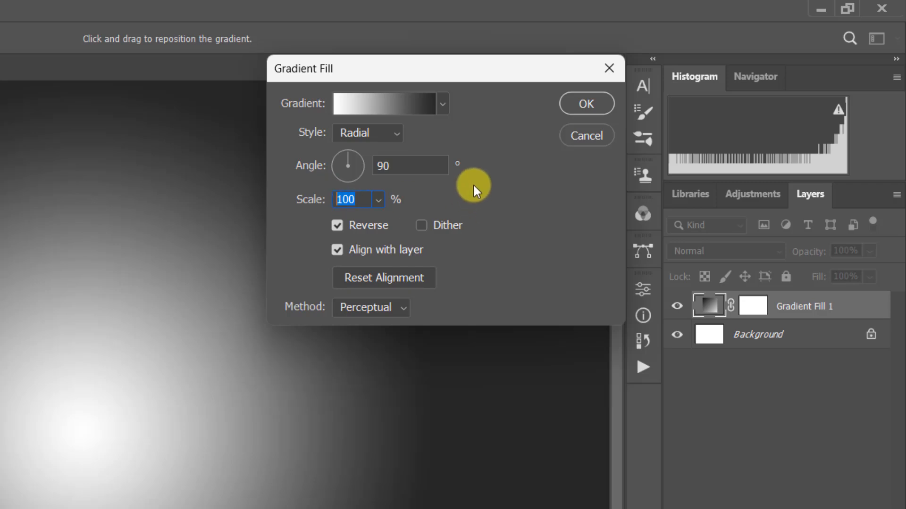
pyautogui.write('230')
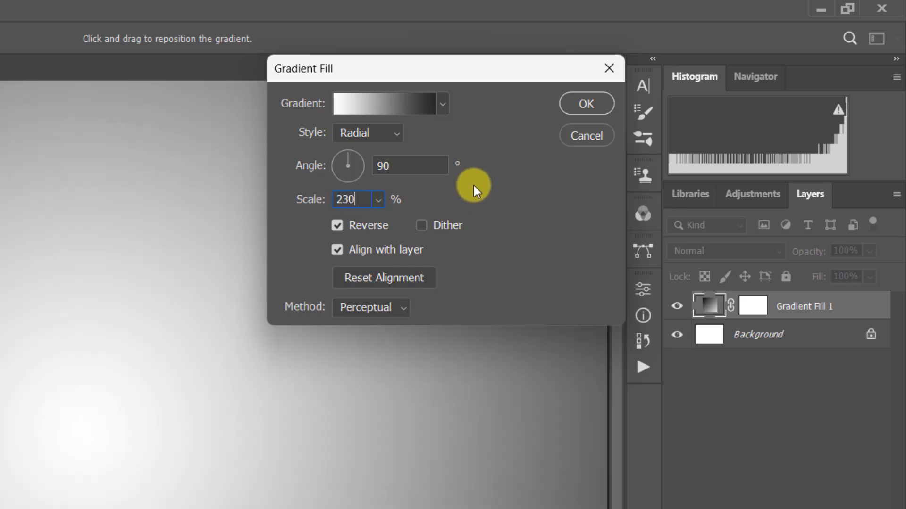
pyautogui.click(575, 106)
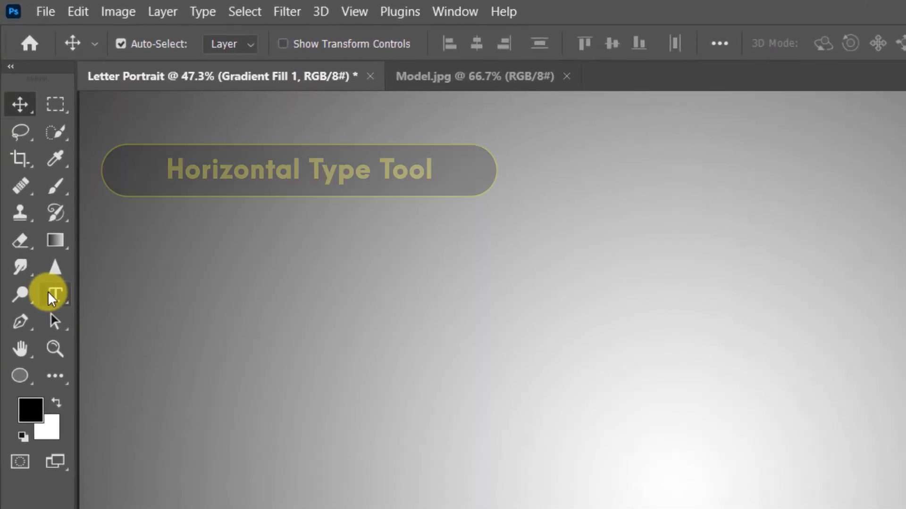
# Add the letter "g" near the canvas centre with the Horizontal Type Tool in KAGE-Freebies Black.
pyautogui.click(32, 166)
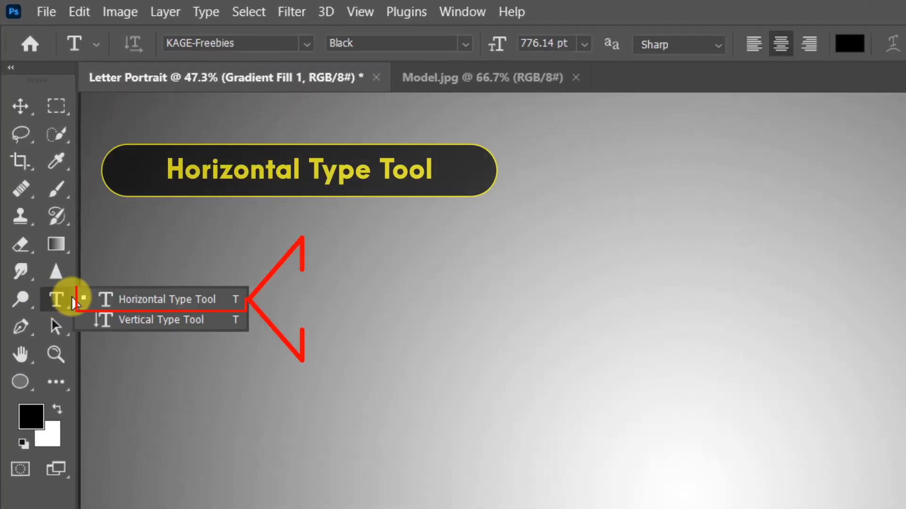
pyautogui.click(202, 299)
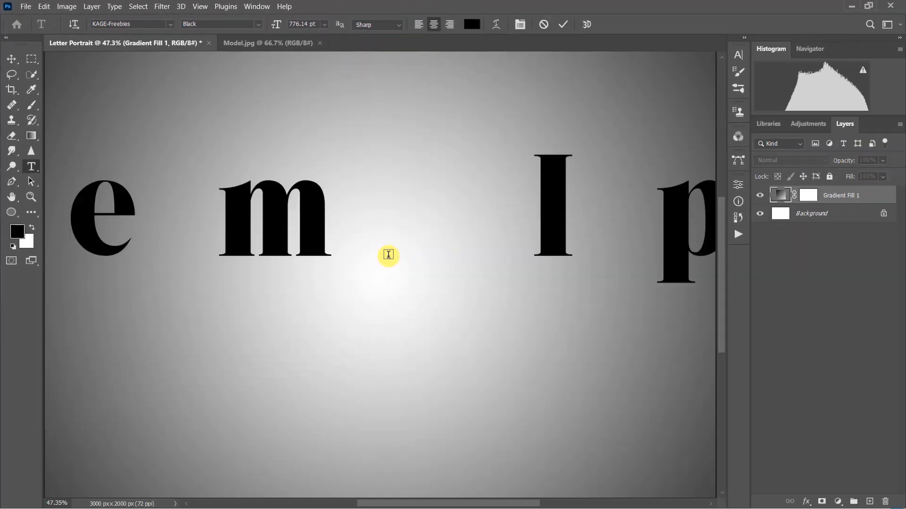
pyautogui.click(389, 255)
pyautogui.write('g')
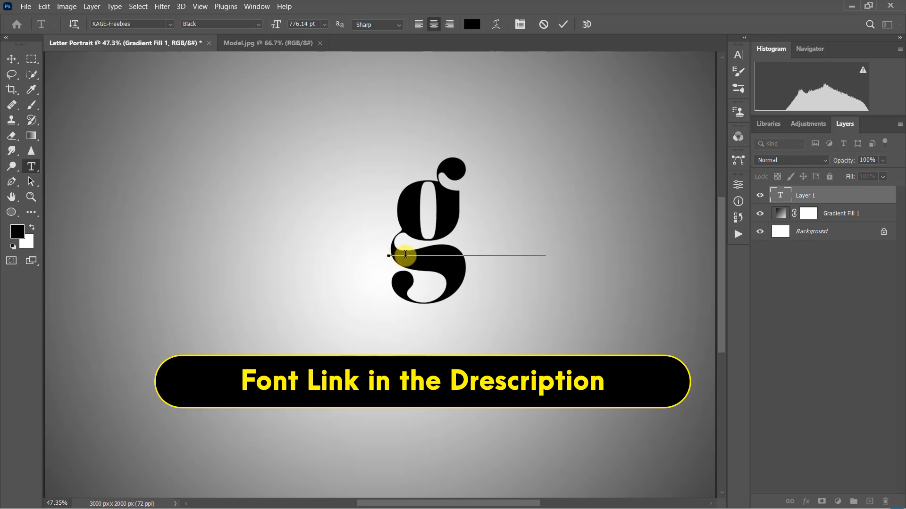
pyautogui.click(564, 25)
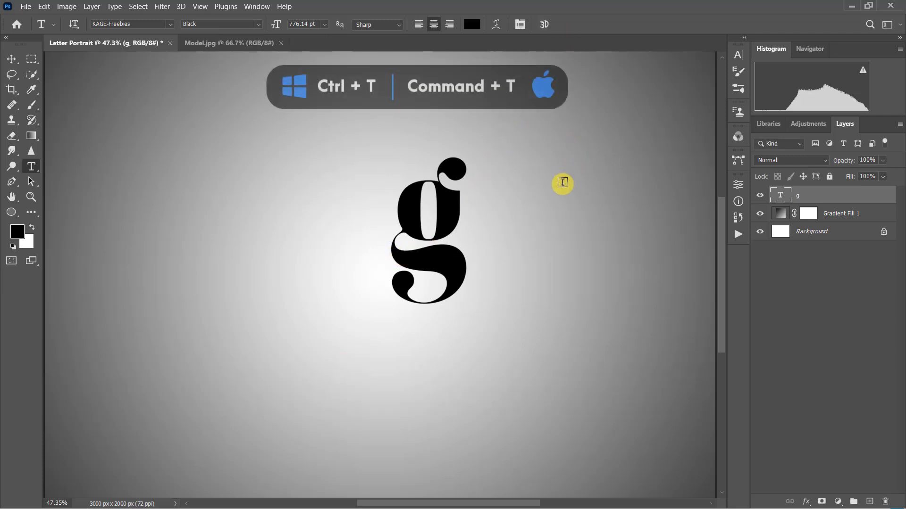
# Scale the letter "g" to about 257% so it fills most of the canvas height, and check its character settings.
pyautogui.hotkey('ctrl', 't')
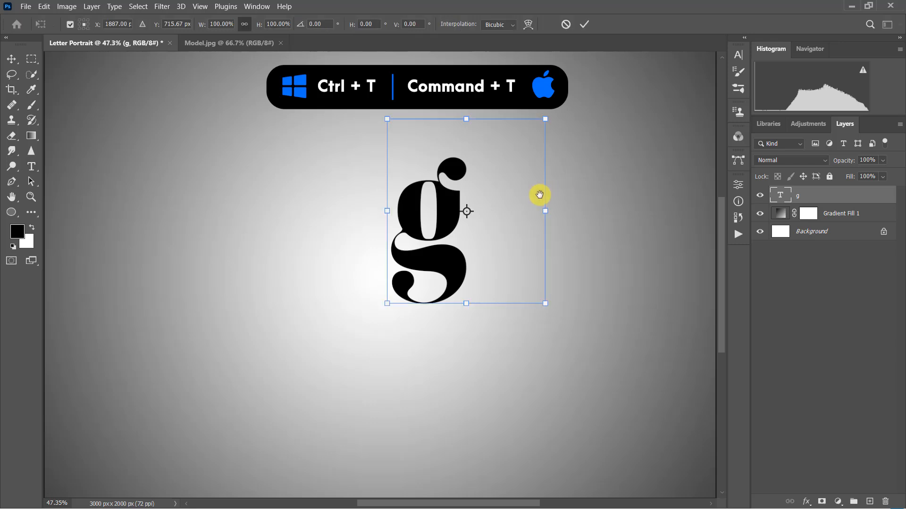
pyautogui.keyDown('alt'); pyautogui.click(481, 253); pyautogui.keyUp('alt')
pyautogui.moveTo(402, 301); pyautogui.dragTo(349, 363)
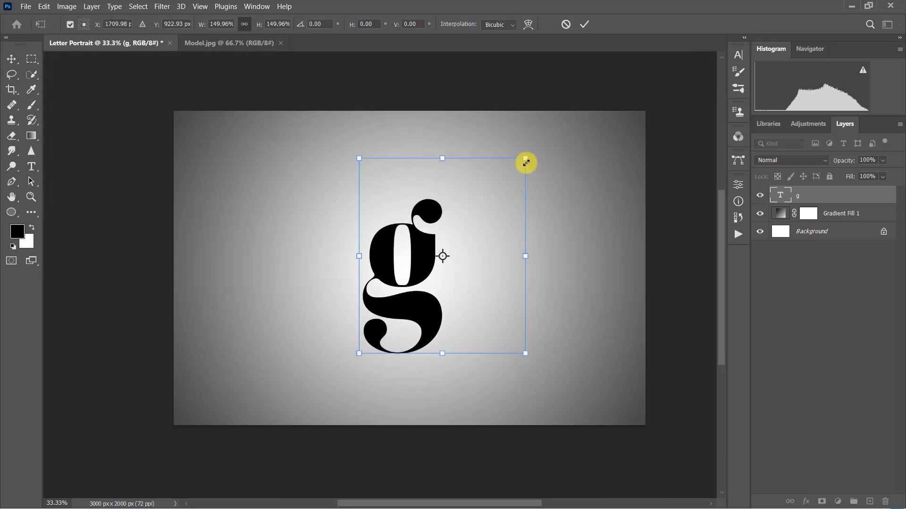
pyautogui.moveTo(524, 160); pyautogui.dragTo(613, 79)
pyautogui.moveTo(358, 354); pyautogui.dragTo(321, 395)
pyautogui.moveTo(435, 344); pyautogui.dragTo(448, 343)
pyautogui.moveTo(337, 394); pyautogui.dragTo(333, 399)
pyautogui.moveTo(461, 341); pyautogui.dragTo(466, 333)
pyautogui.moveTo(338, 391); pyautogui.dragTo(333, 397)
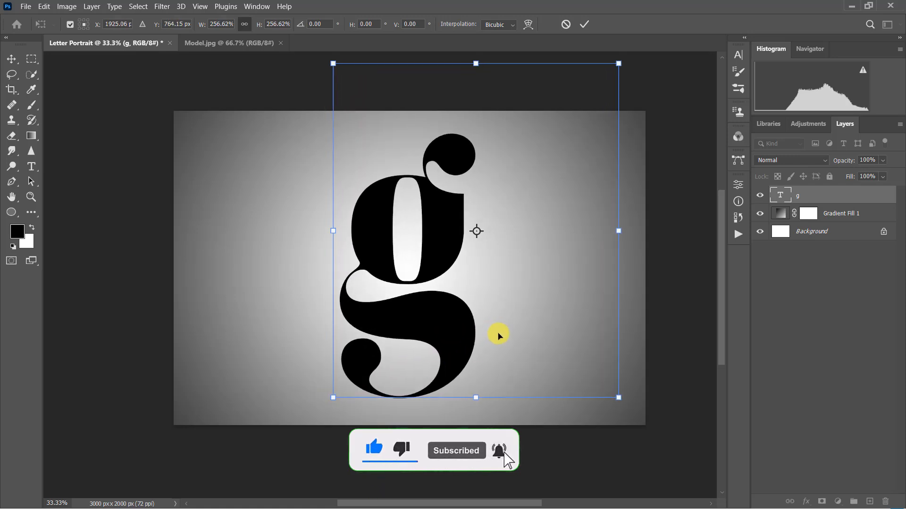
pyautogui.click(584, 24)
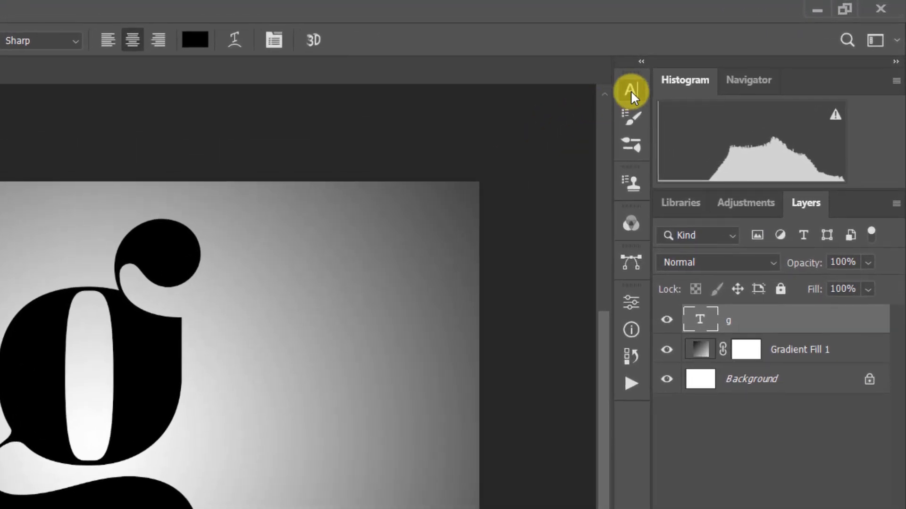
pyautogui.click(671, 77)
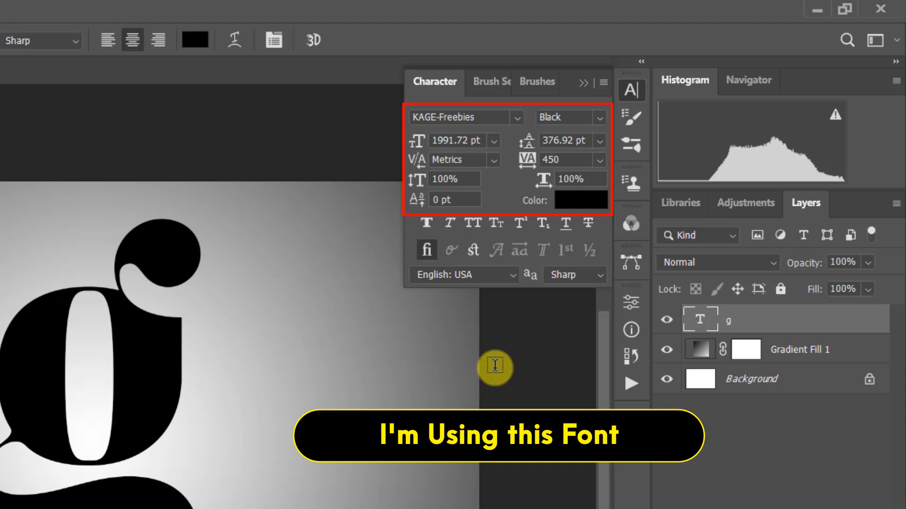
pyautogui.click(633, 90)
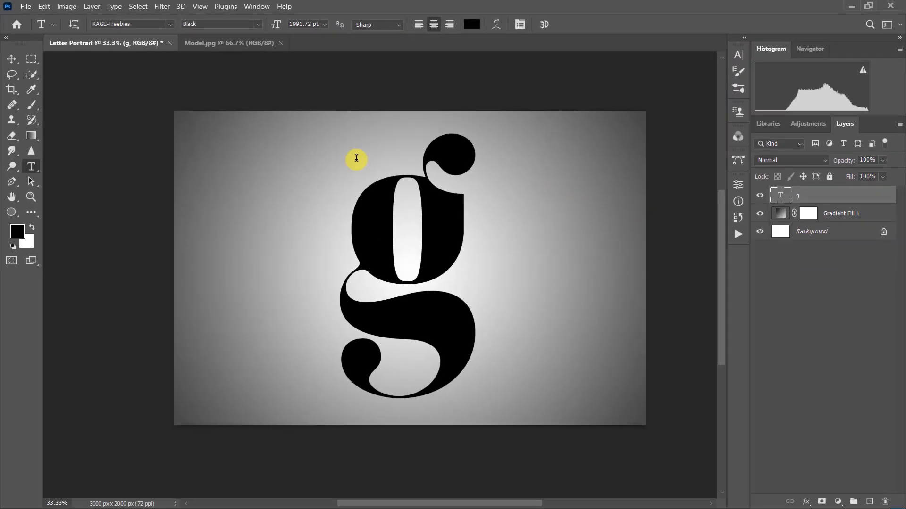
# Centre the letter "g" horizontally and vertically on the whole canvas, and clear the selection.
pyautogui.click(12, 59)
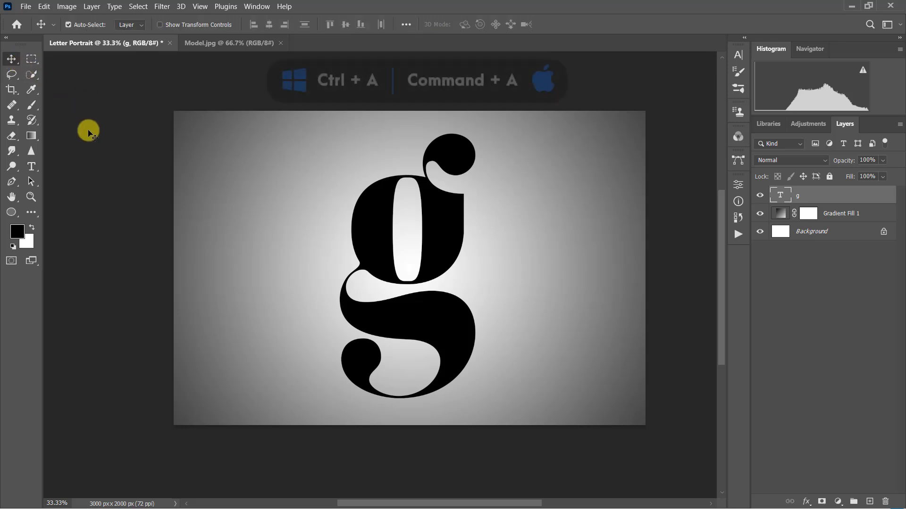
pyautogui.hotkey('ctrl', 'a')
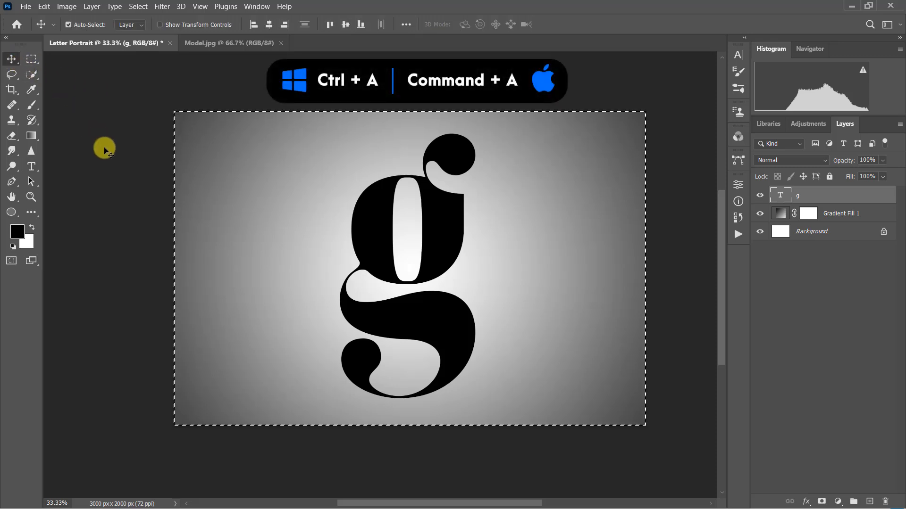
pyautogui.click(269, 24)
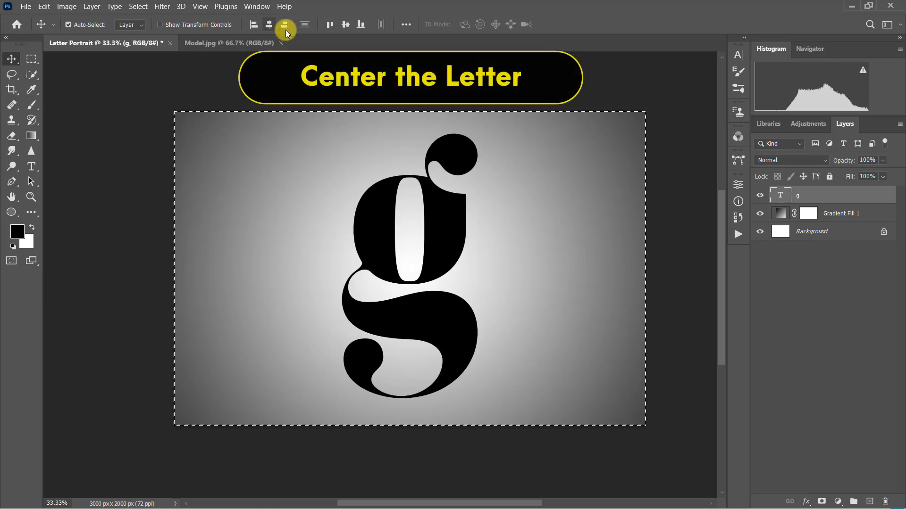
pyautogui.click(347, 27)
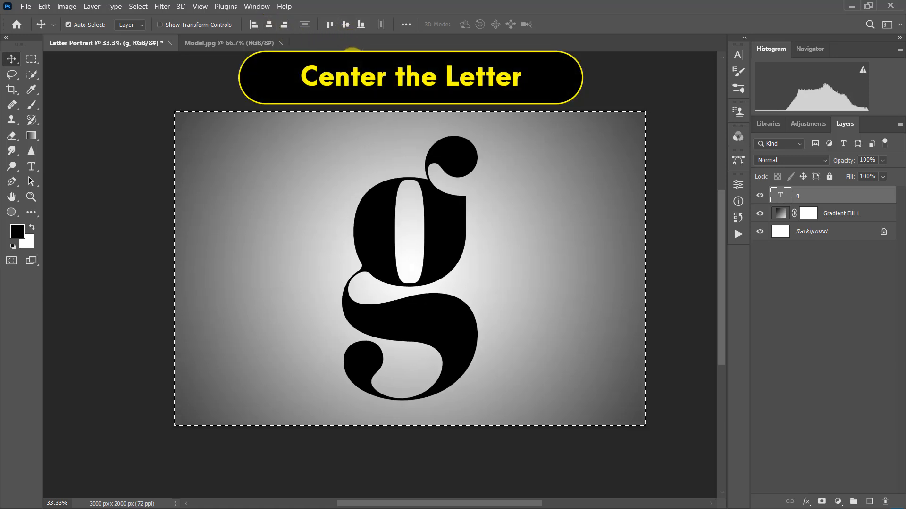
pyautogui.hotkey('ctrl', 'd')
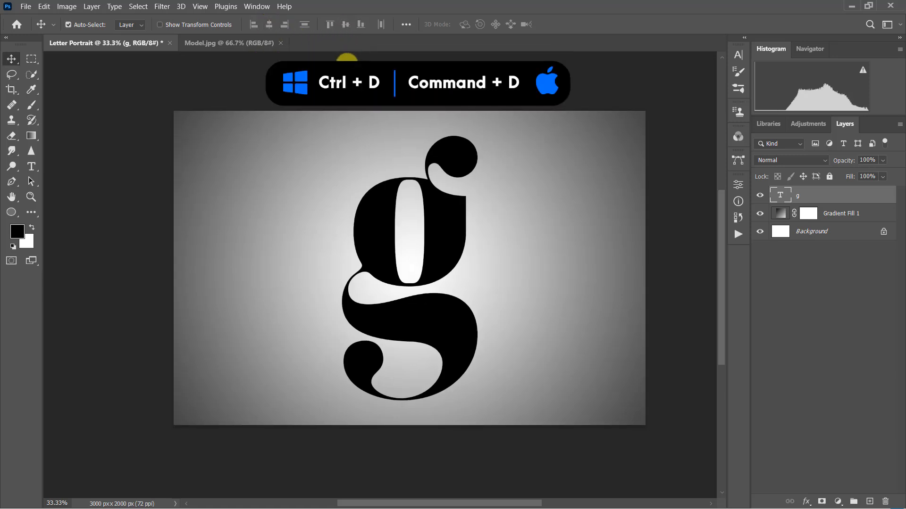
# Copy the photo from Model.jpg into the Letter Portrait document as a layer above the letter.
pyautogui.hotkey('ctrl', '0')
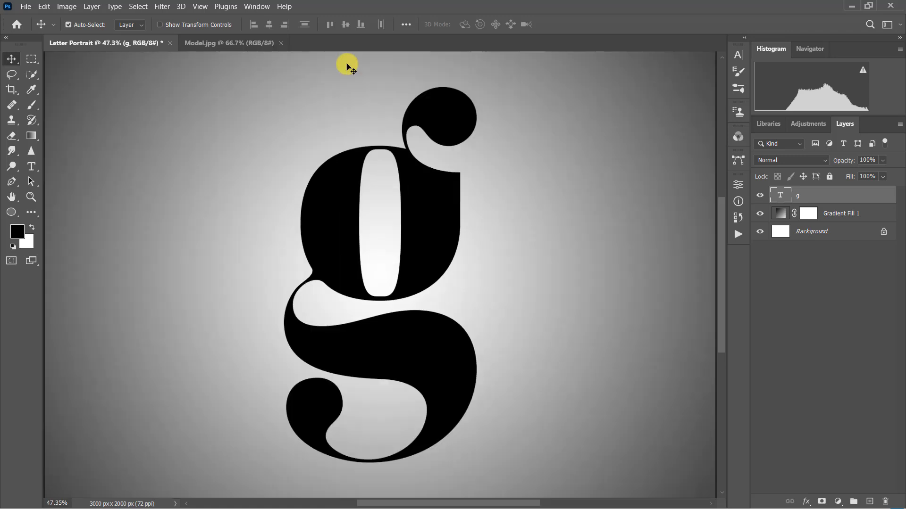
pyautogui.click(242, 46)
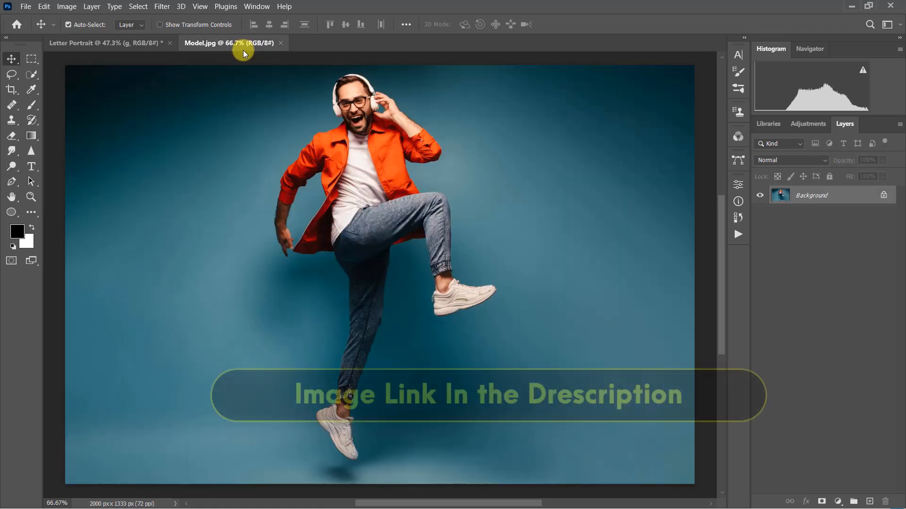
pyautogui.moveTo(844, 203); pyautogui.dragTo(410, 245)
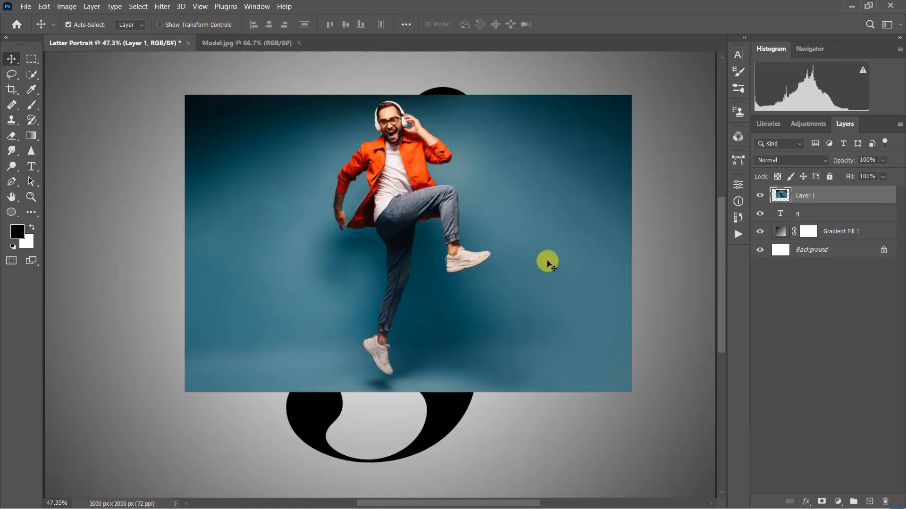
# Flip the model photo layer horizontally with Free Transform.
pyautogui.hotkey('ctrl', 't')
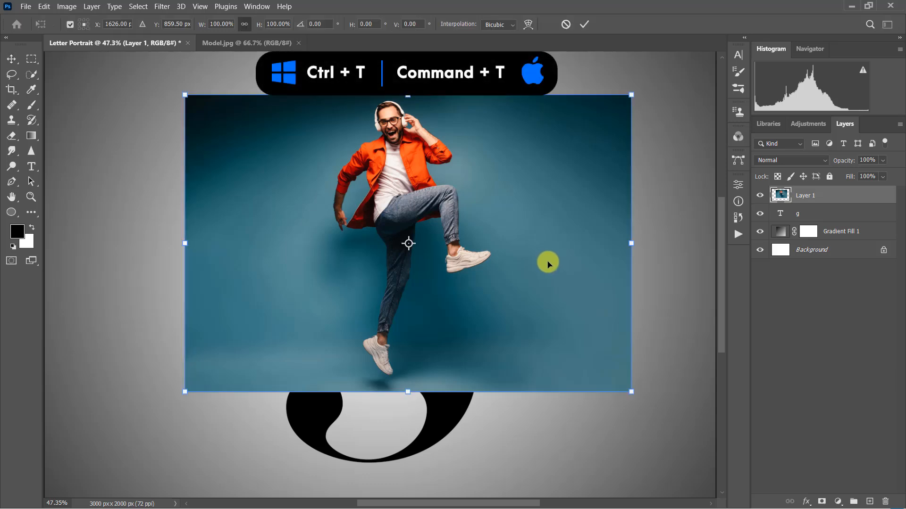
pyautogui.rightClick(455, 105)
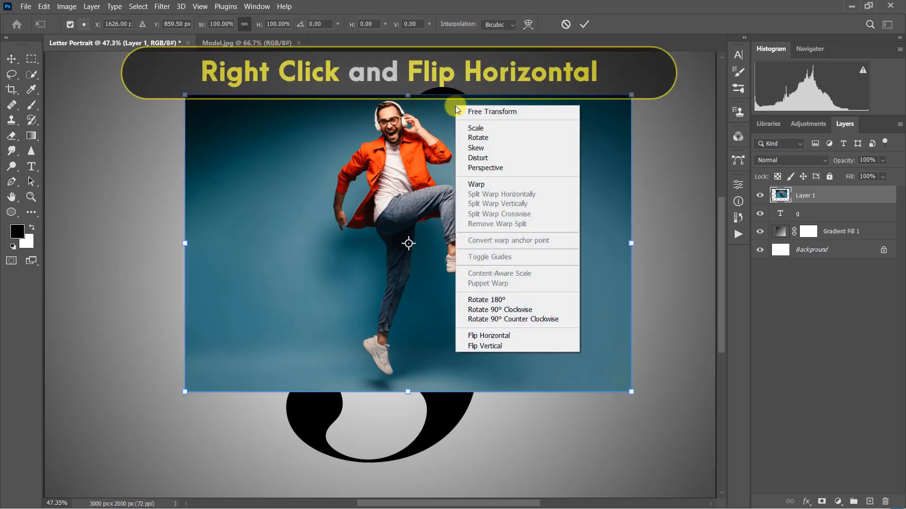
pyautogui.click(551, 337)
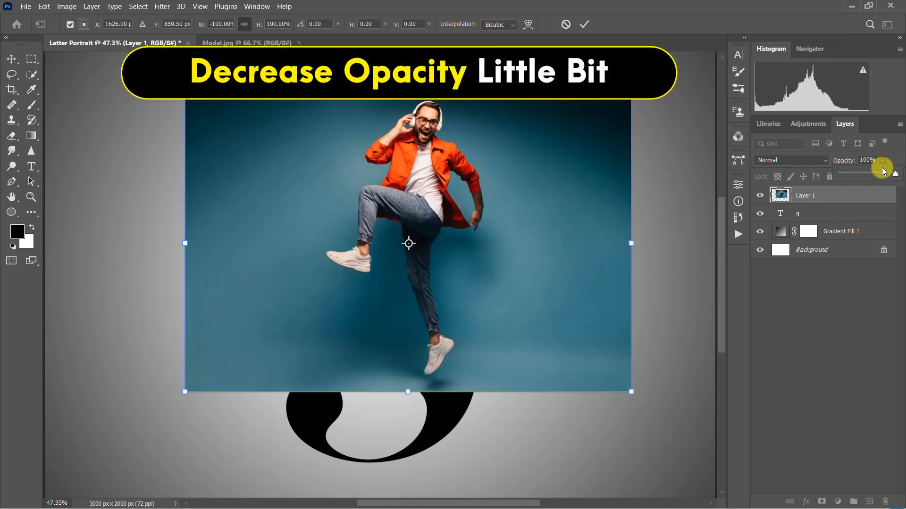
# Lower the photo layer's opacity to 51% and rough-fit it over the letter, scaled to about 113% and tilted about 19° counterclockwise.
pyautogui.moveTo(895, 175); pyautogui.dragTo(868, 177)
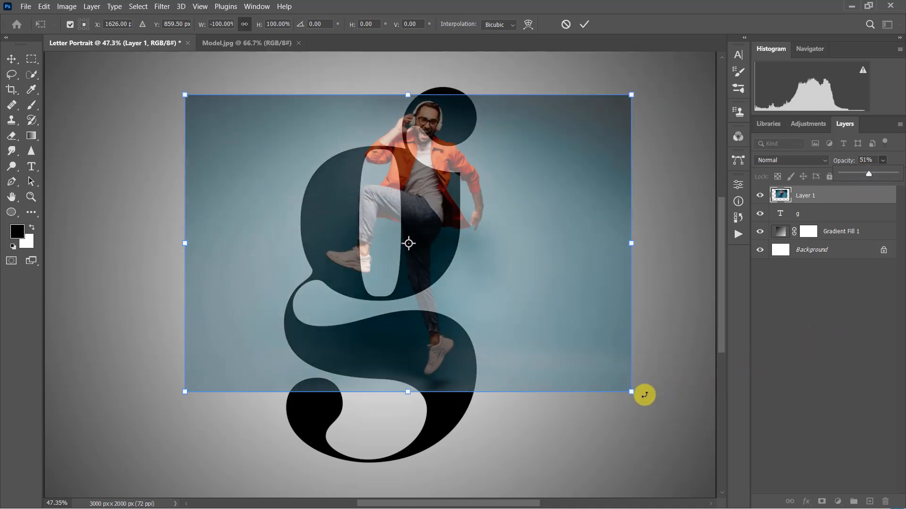
pyautogui.moveTo(632, 392); pyautogui.dragTo(651, 406)
pyautogui.moveTo(663, 413); pyautogui.dragTo(702, 324)
pyautogui.moveTo(524, 306); pyautogui.dragTo(492, 330)
pyautogui.scroll(-1, 471, 301)
pyautogui.moveTo(606, 336); pyautogui.dragTo(634, 356)
pyautogui.moveTo(542, 313); pyautogui.dragTo(505, 301)
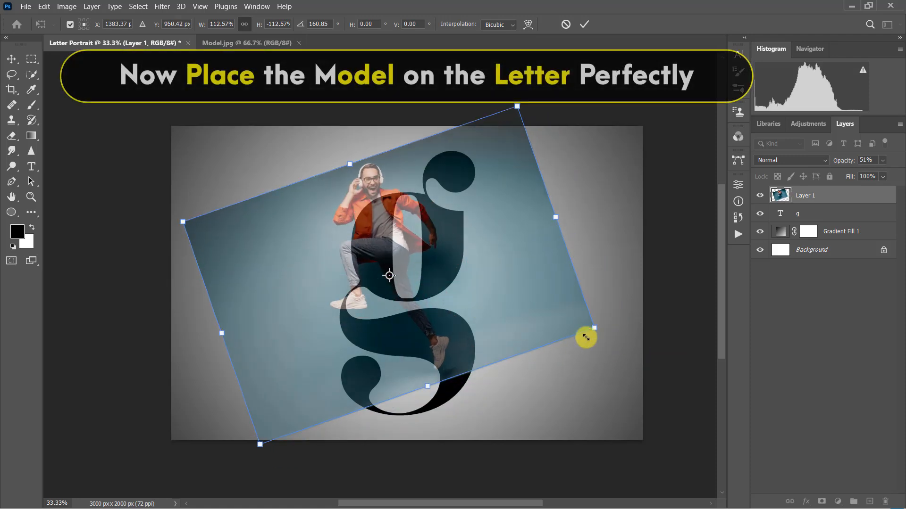
# Enlarge the model photo to about 149% and reposition it so the body spans the letter "g".
pyautogui.moveTo(586, 337); pyautogui.dragTo(626, 349)
pyautogui.moveTo(458, 404); pyautogui.dragTo(476, 431)
pyautogui.moveTo(465, 394); pyautogui.dragTo(446, 393)
pyautogui.moveTo(441, 430); pyautogui.dragTo(448, 450)
pyautogui.moveTo(548, 374); pyautogui.dragTo(556, 377)
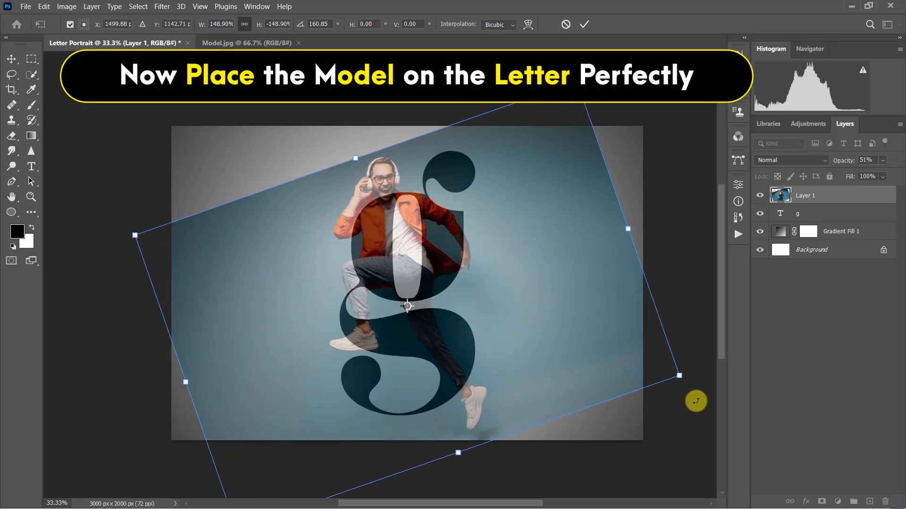
# Refine the photo's fit to about 154% scale and a 26° counterclockwise tilt, with the head beside the letter.
pyautogui.moveTo(696, 401); pyautogui.dragTo(698, 396)
pyautogui.moveTo(497, 244); pyautogui.dragTo(497, 246)
pyautogui.moveTo(351, 158); pyautogui.dragTo(344, 154)
pyautogui.moveTo(697, 375); pyautogui.dragTo(701, 345)
pyautogui.moveTo(546, 323); pyautogui.dragTo(542, 322)
pyautogui.moveTo(470, 444); pyautogui.dragTo(474, 449)
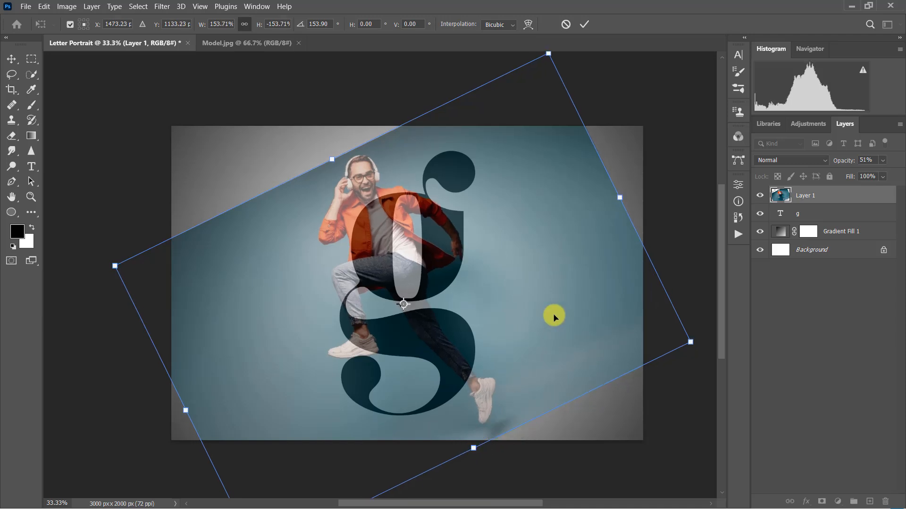
# Nudge the photo slightly up and to the left, ease its tilt to about 25°, and apply the transform.
pyautogui.press('Up')
pyautogui.press('Up')
pyautogui.press('Left')
pyautogui.press('Left')
pyautogui.press('Left')
pyautogui.press('Left')
pyautogui.press('Left')
pyautogui.press('Left')
pyautogui.press('Left')
pyautogui.press('Left')
pyautogui.press('Left')
pyautogui.press('Left')
pyautogui.moveTo(693, 362); pyautogui.dragTo(692, 367)
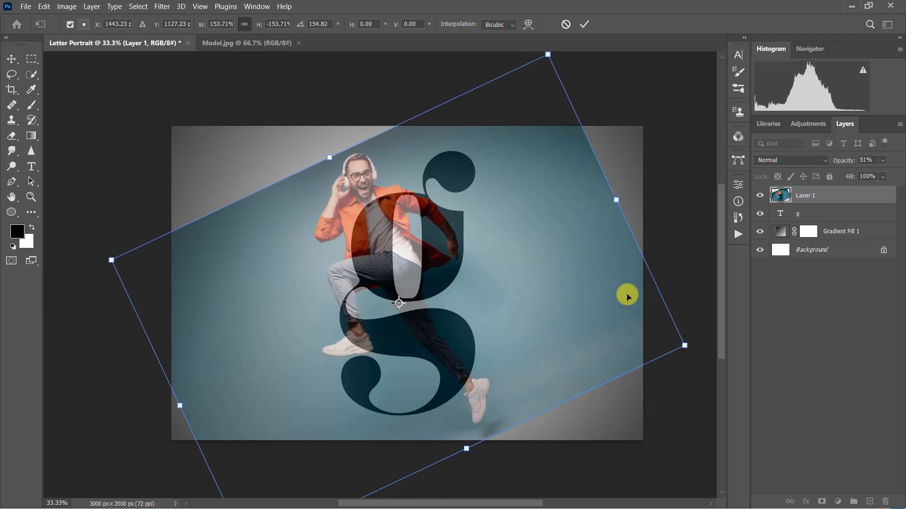
pyautogui.click(584, 29)
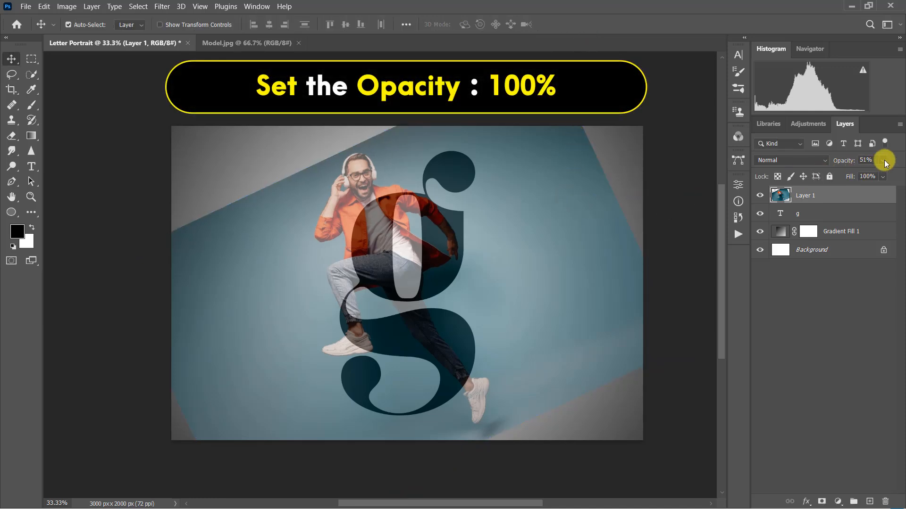
# Restore the photo layer's opacity to 100% and mask out its background with a Select Subject selection.
pyautogui.moveTo(873, 175); pyautogui.dragTo(902, 174)
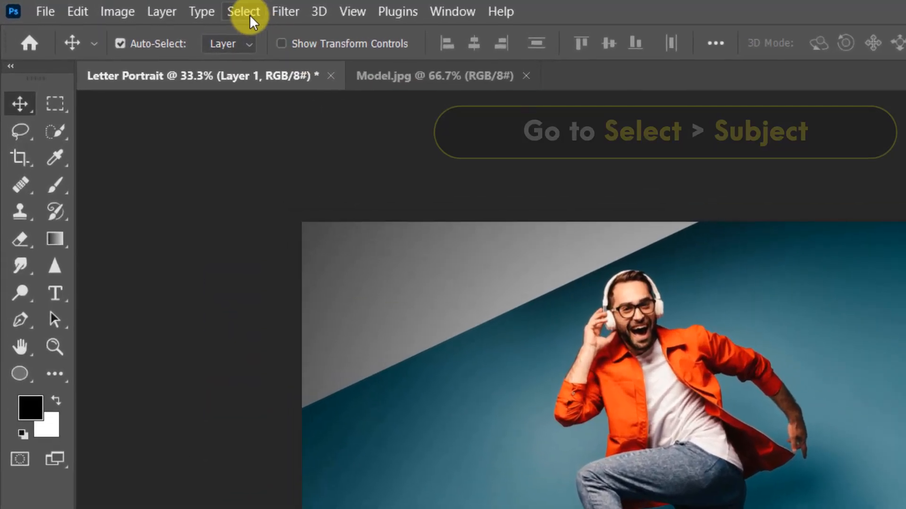
pyautogui.click(139, 7)
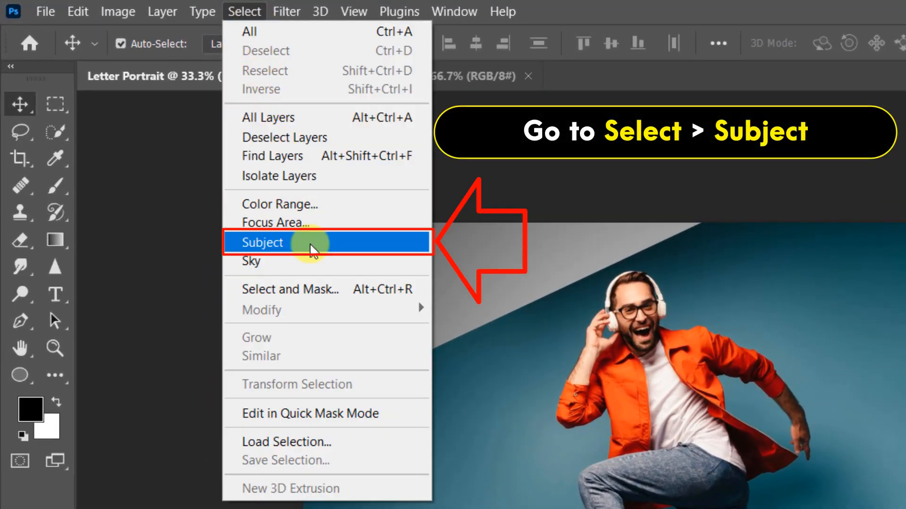
pyautogui.click(346, 245)
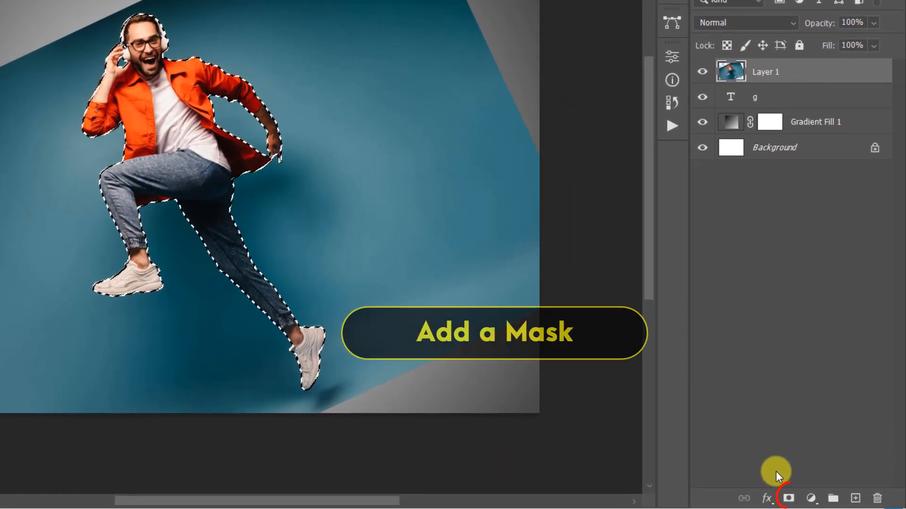
pyautogui.click(818, 501)
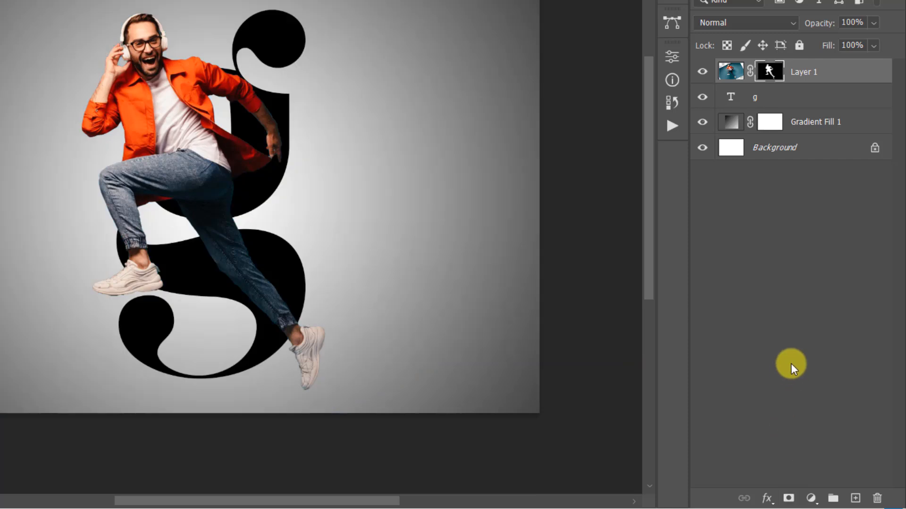
# Convert the masked model layer to a smart object and clip it to the letter "g" layer.
pyautogui.rightClick(825, 72)
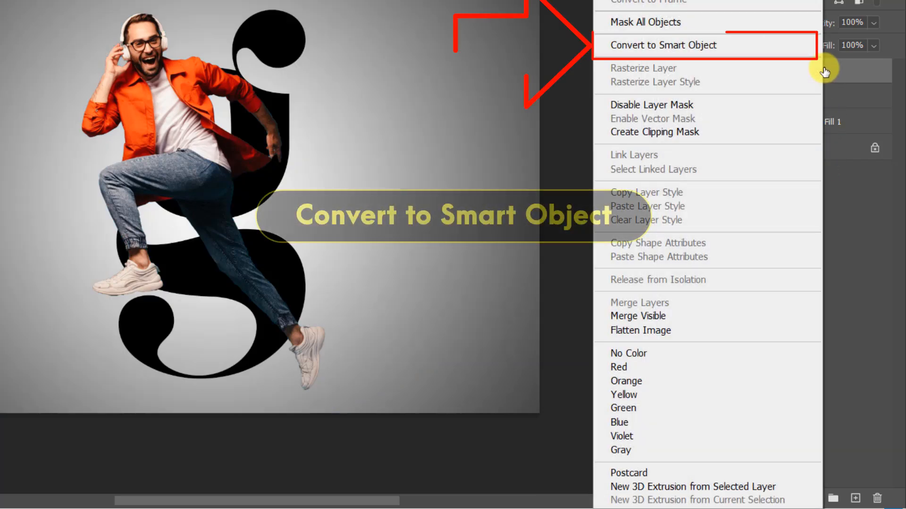
pyautogui.click(767, 45)
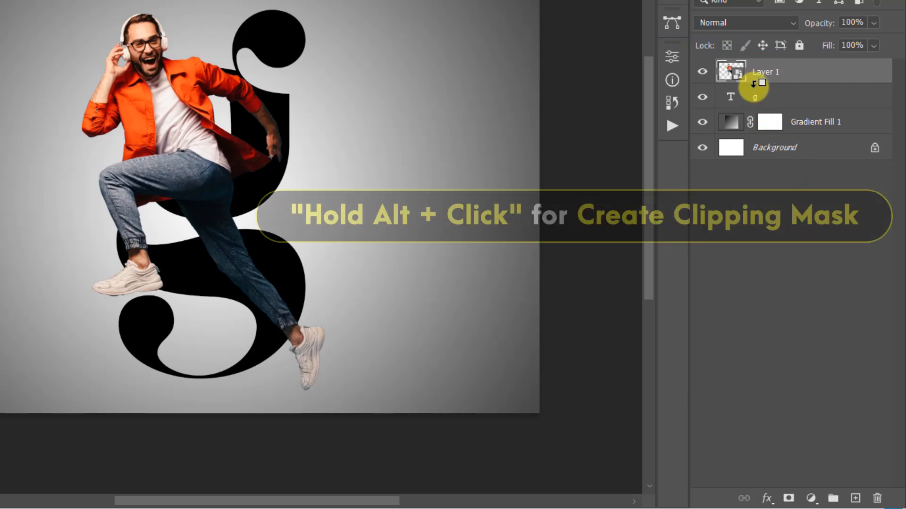
pyautogui.keyDown('alt'); pyautogui.click(754, 83); pyautogui.keyUp('alt')
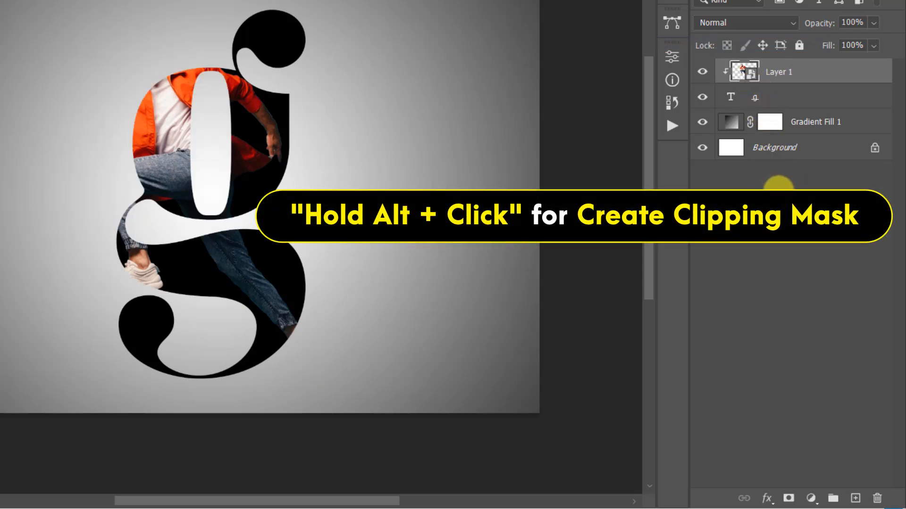
# Duplicate the clipped model layer and give the copy a layer mask inverted to black.
pyautogui.hotkey('ctrl', 'j')
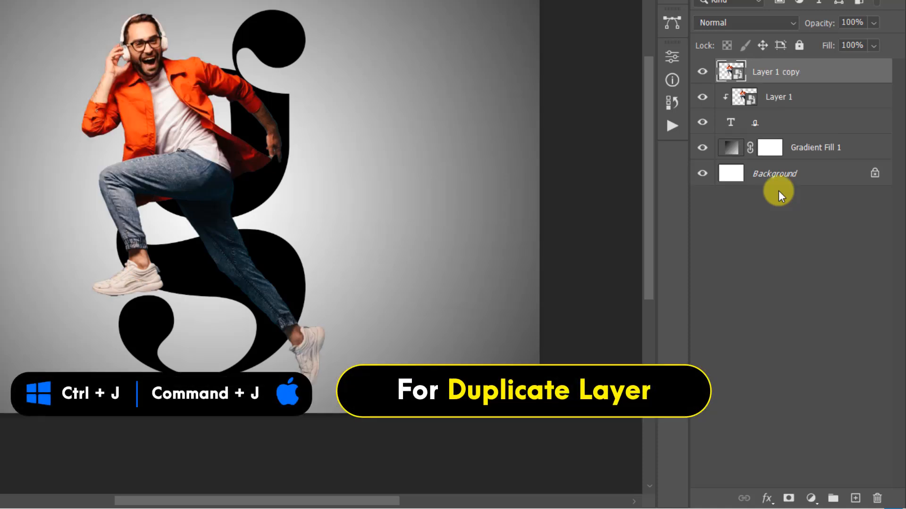
pyautogui.click(789, 498)
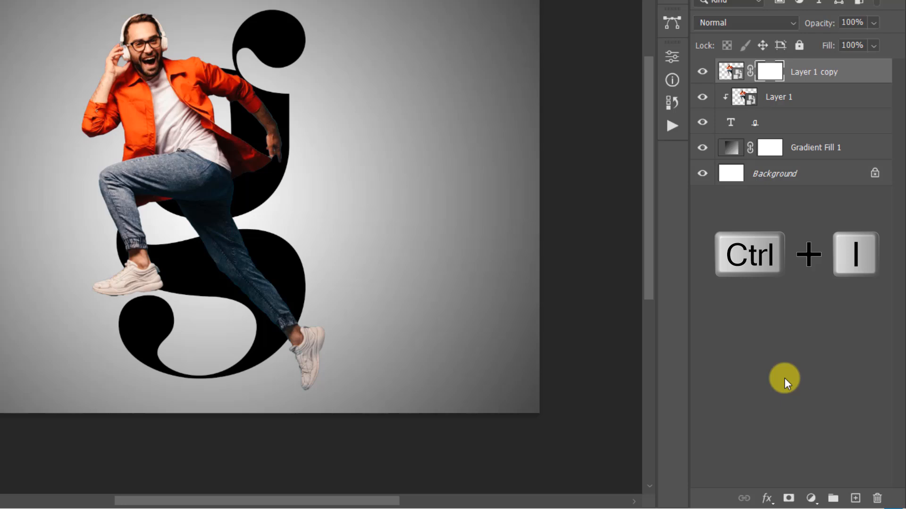
pyautogui.hotkey('ctrl', 'i')
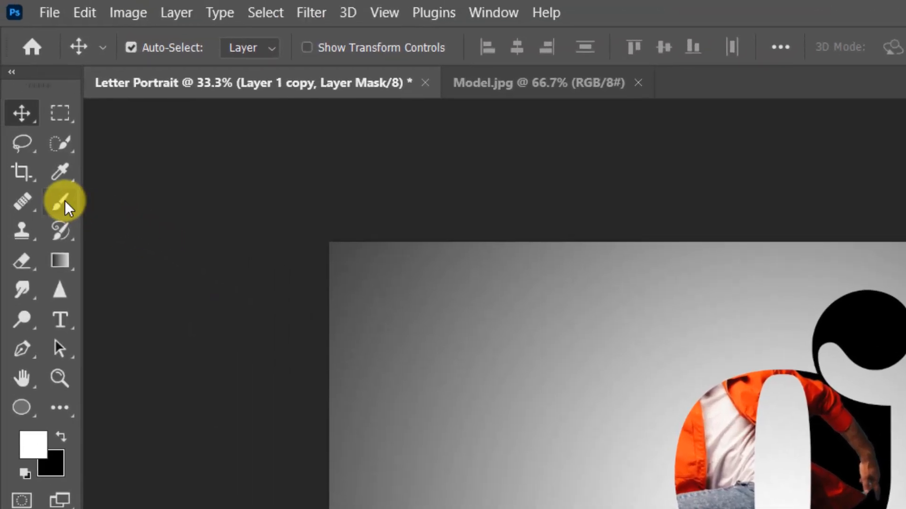
# Set up the Brush tool with the Hard Round brush at 125 px and 100% hardness, keeping white as foreground.
pyautogui.click(64, 201)
pyautogui.click(207, 202)
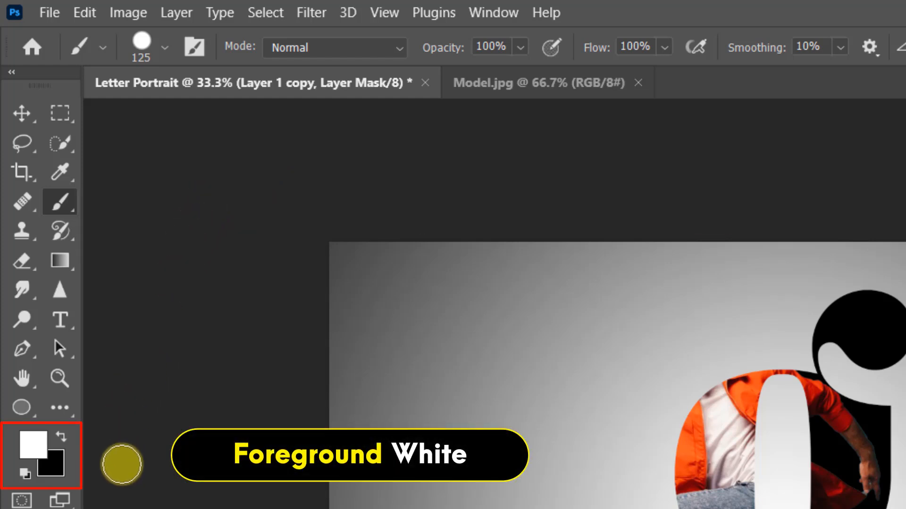
pyautogui.click(165, 50)
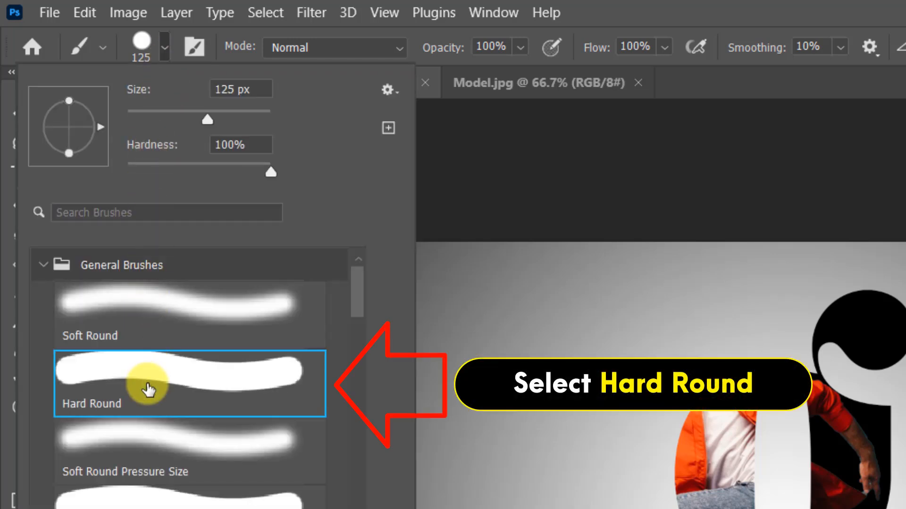
pyautogui.click(165, 48)
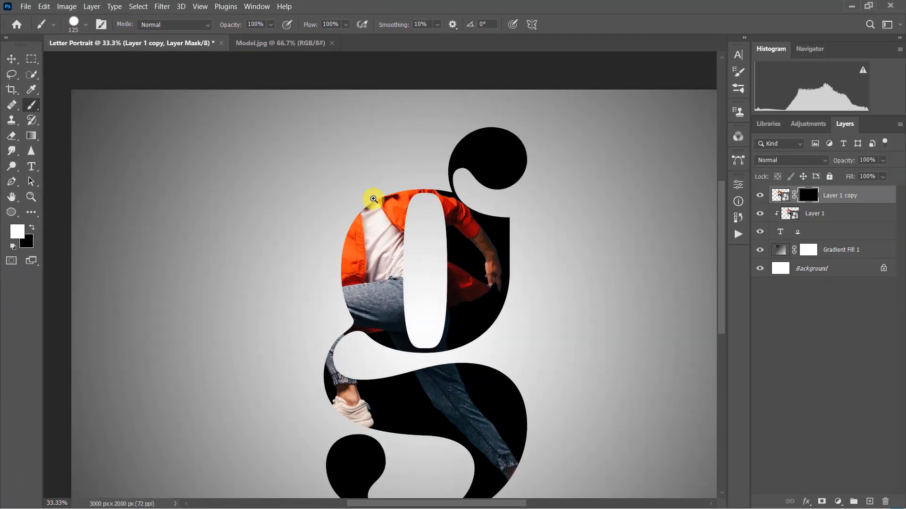
# Paint white on the copy's mask to reveal the head, raised arm, jacket, bent leg and both shoes outside the letter.
pyautogui.keyDown('ctrl'); pyautogui.click(374, 198); pyautogui.keyUp('ctrl')
pyautogui.moveTo(381, 199)
pyautogui.mouseDown()
pyautogui.moveTo(361, 156)
pyautogui.moveTo(326, 167)
pyautogui.moveTo(371, 146)
pyautogui.moveTo(360, 214)
pyautogui.moveTo(295, 242)
pyautogui.moveTo(345, 210)
pyautogui.mouseUp()
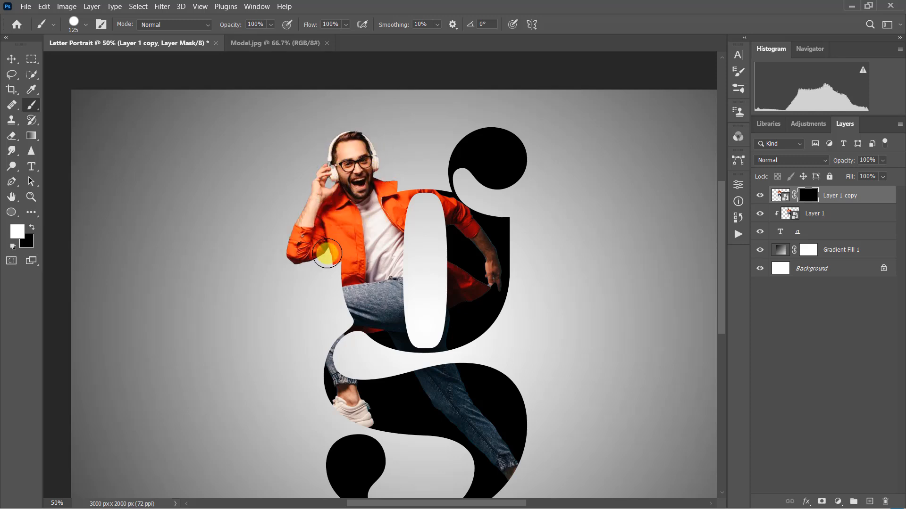
pyautogui.moveTo(323, 277)
pyautogui.mouseDown()
pyautogui.moveTo(321, 310)
pyautogui.moveTo(349, 307)
pyautogui.moveTo(320, 329)
pyautogui.moveTo(340, 395)
pyautogui.moveTo(334, 333)
pyautogui.mouseUp()
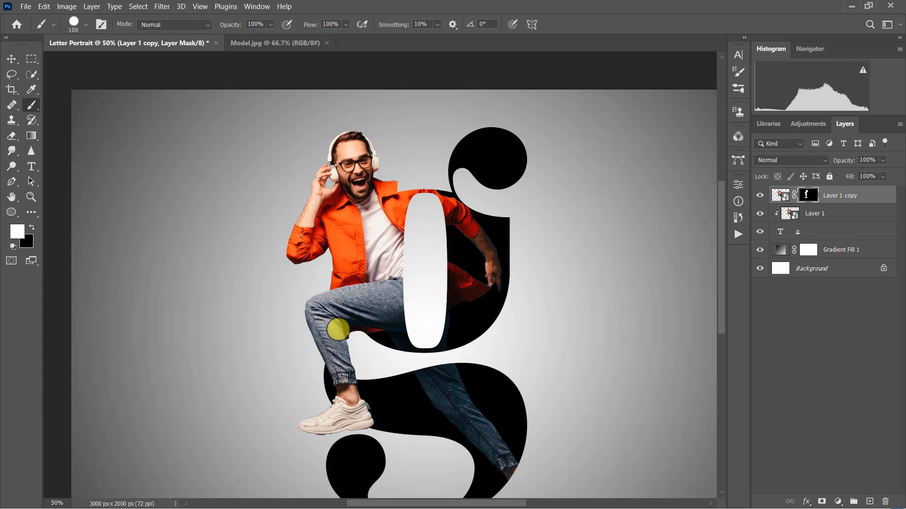
pyautogui.moveTo(340, 354); pyautogui.dragTo(303, 290)
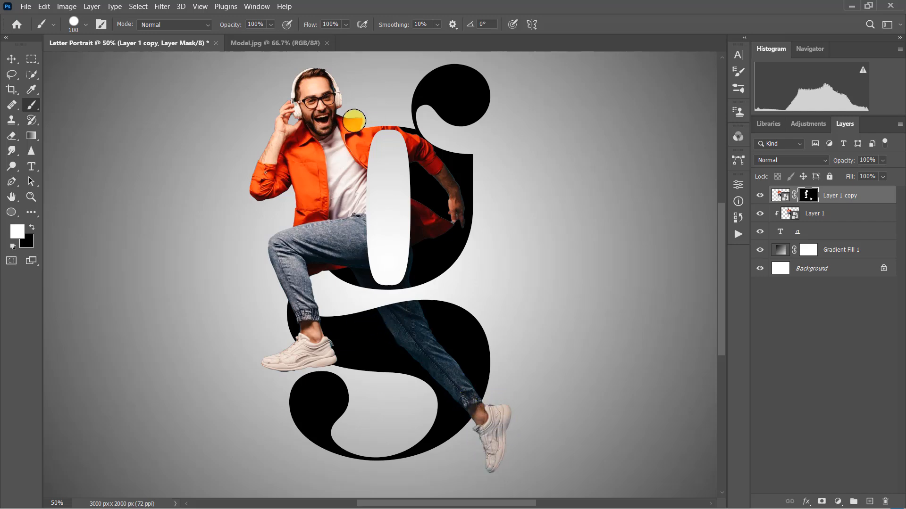
# Paint white along the shoulder on the copy's mask, reduce the brush to 50 px, and check the whole canvas.
pyautogui.scroll(2, 362, 121)
pyautogui.moveTo(355, 120); pyautogui.dragTo(397, 122)
pyautogui.press('[')
pyautogui.press('[')
pyautogui.press('[')
pyautogui.press('[')
pyautogui.press('[')
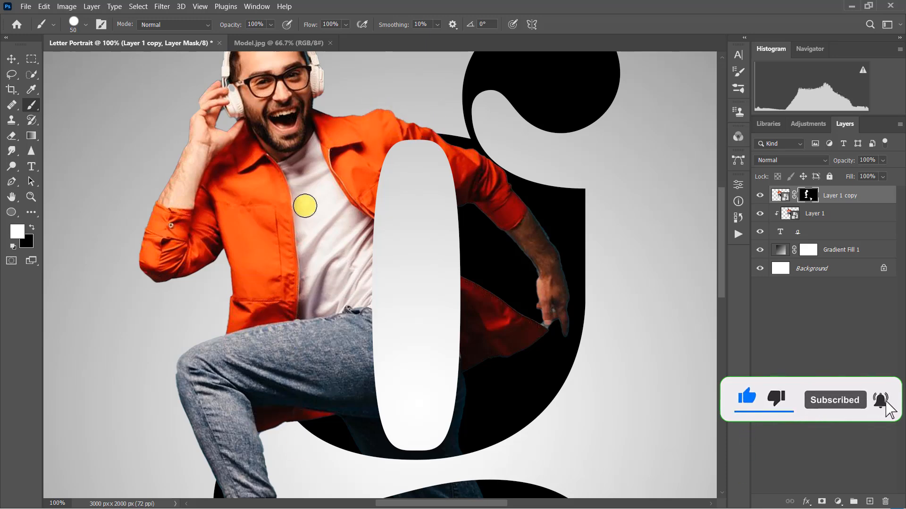
pyautogui.hotkey('ctrl', '0')
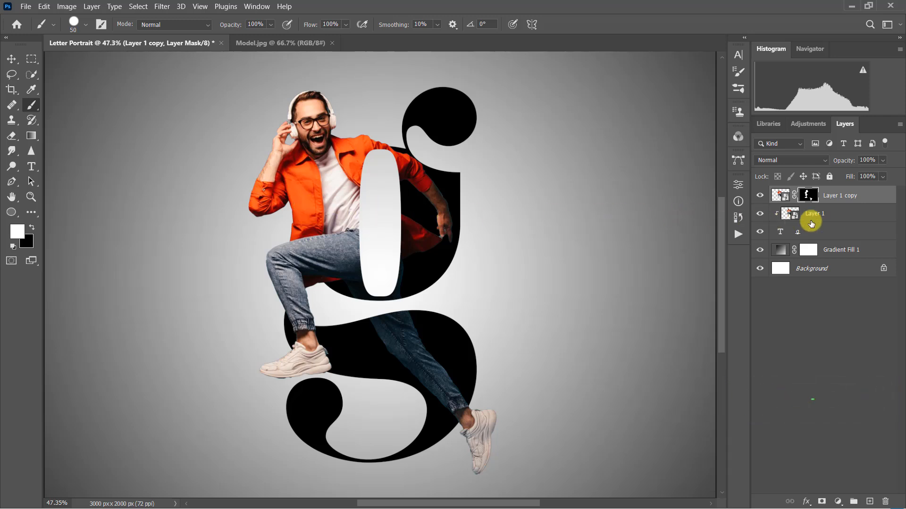
# Add a mask to the clipped Layer 1 and paint black at 70 px over the rear arm and jacket tail.
pyautogui.click(823, 215)
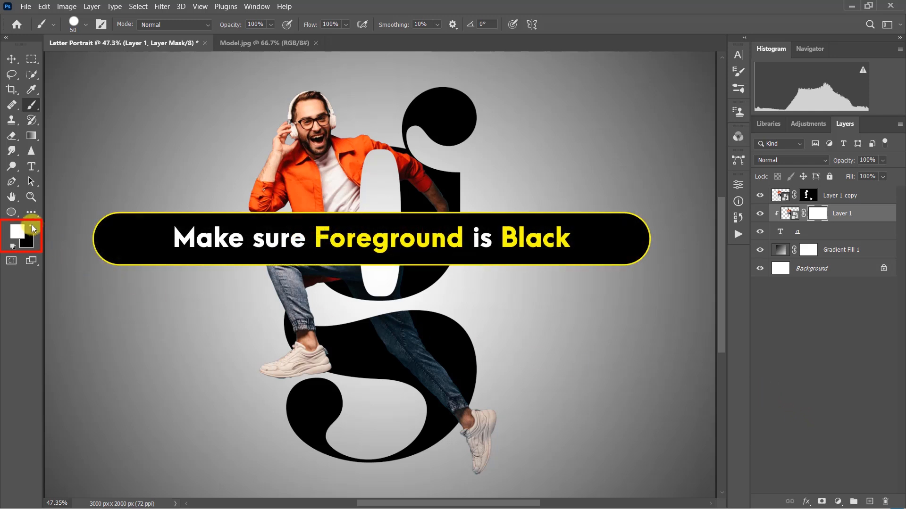
pyautogui.keyDown('ctrl'); pyautogui.click(437, 225); pyautogui.keyUp('ctrl')
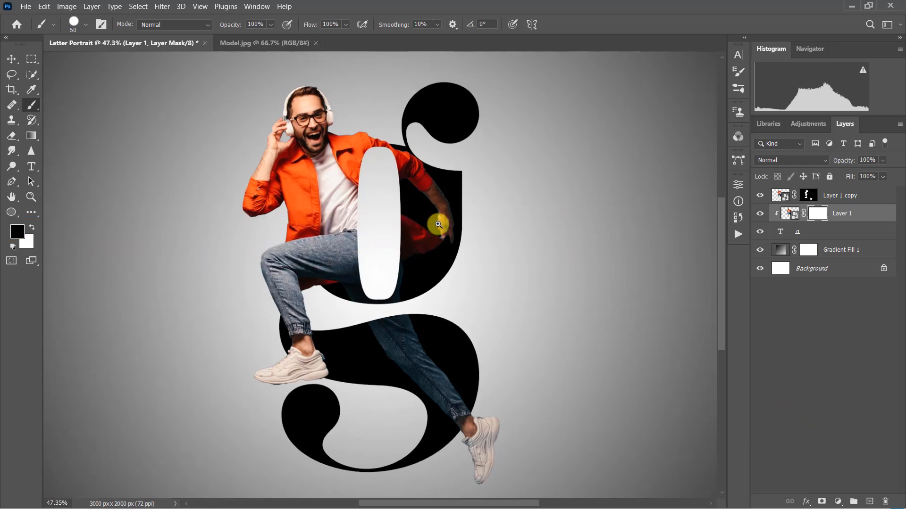
pyautogui.keyDown('ctrl'); pyautogui.click(437, 225); pyautogui.keyUp('ctrl')
pyautogui.keyDown('ctrl'); pyautogui.click(437, 225); pyautogui.keyUp('ctrl')
pyautogui.press(']')
pyautogui.press(']')
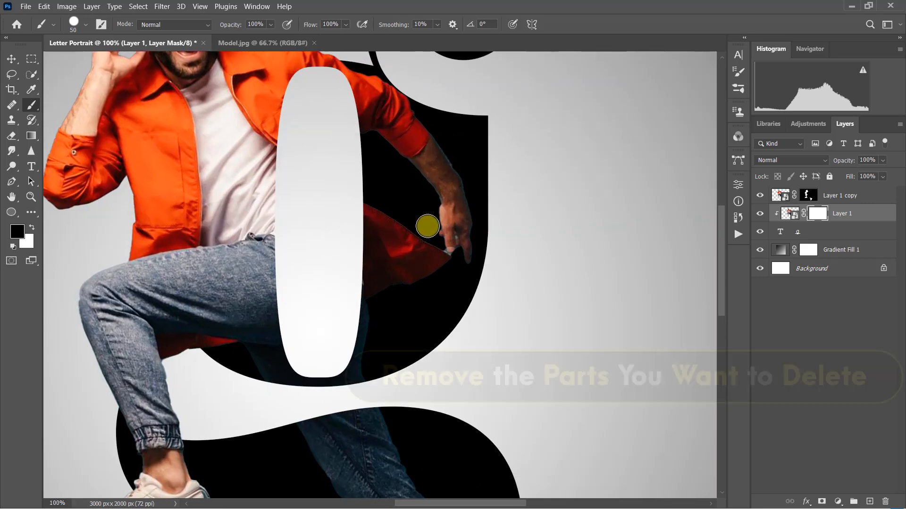
pyautogui.moveTo(426, 225)
pyautogui.mouseDown()
pyautogui.moveTo(431, 279)
pyautogui.moveTo(454, 279)
pyautogui.moveTo(459, 199)
pyautogui.moveTo(446, 219)
pyautogui.moveTo(422, 163)
pyautogui.moveTo(440, 152)
pyautogui.moveTo(417, 128)
pyautogui.moveTo(372, 125)
pyautogui.moveTo(391, 127)
pyautogui.mouseUp()
pyautogui.moveTo(450, 239)
pyautogui.mouseDown()
pyautogui.moveTo(401, 197)
pyautogui.moveTo(394, 268)
pyautogui.mouseUp()
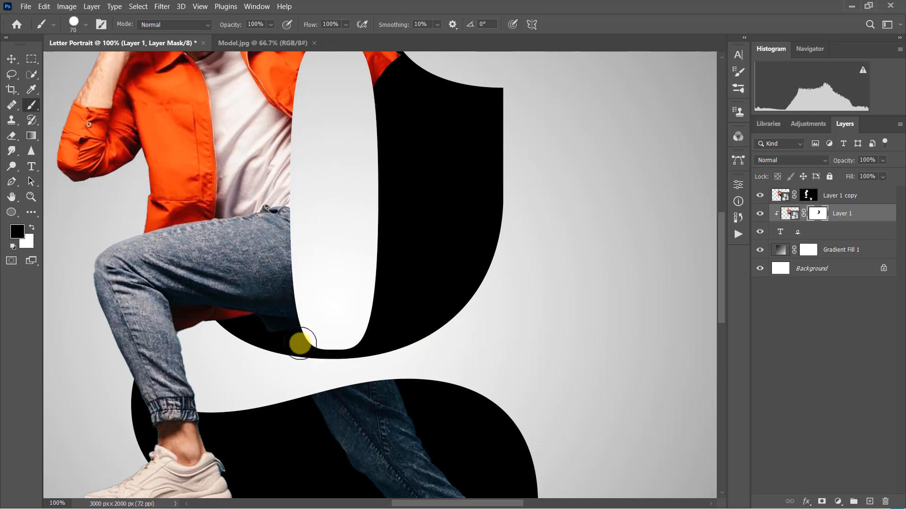
# Paint black on Layer 1's mask over the leftover leg at the base of the letter's upper bowl, using a 35 px brush.
pyautogui.scroll(1, 296, 344)
pyautogui.moveTo(296, 344); pyautogui.dragTo(348, 307)
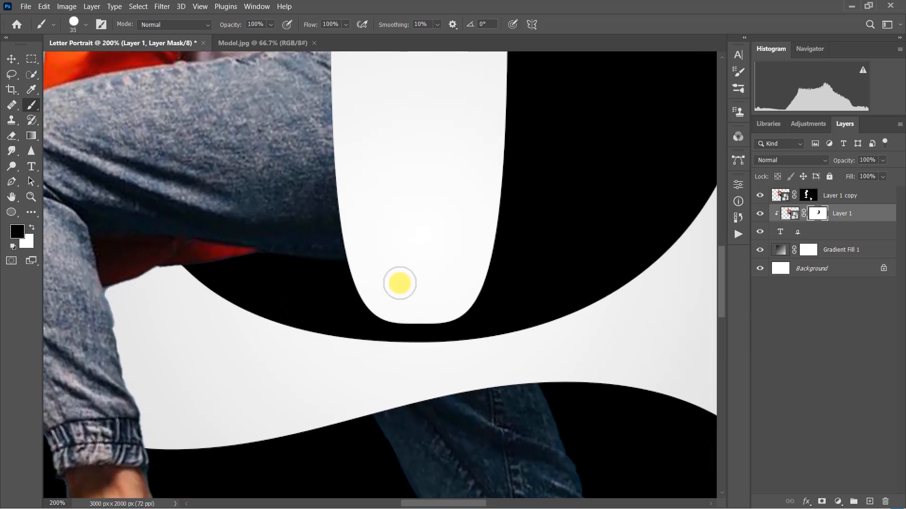
pyautogui.scroll(-1, 560, 270)
pyautogui.moveTo(524, 236); pyautogui.dragTo(462, 376)
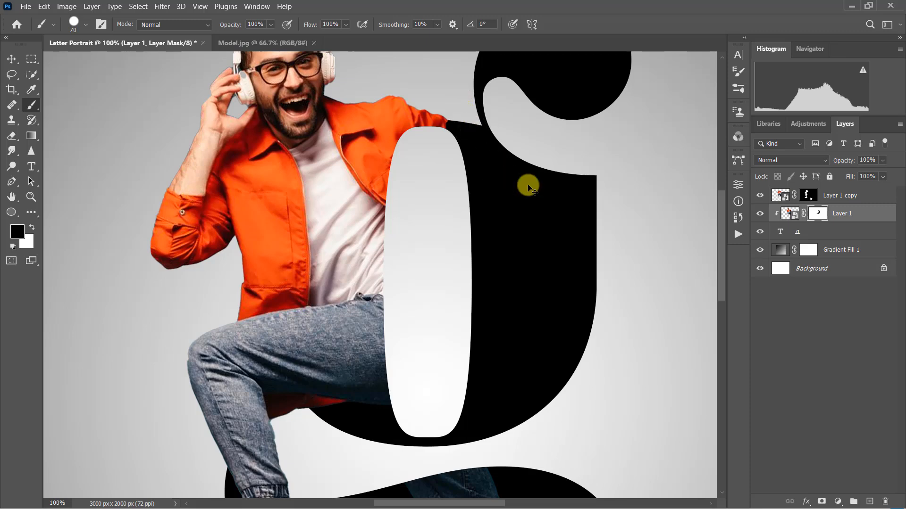
pyautogui.hotkey('ctrl', '0')
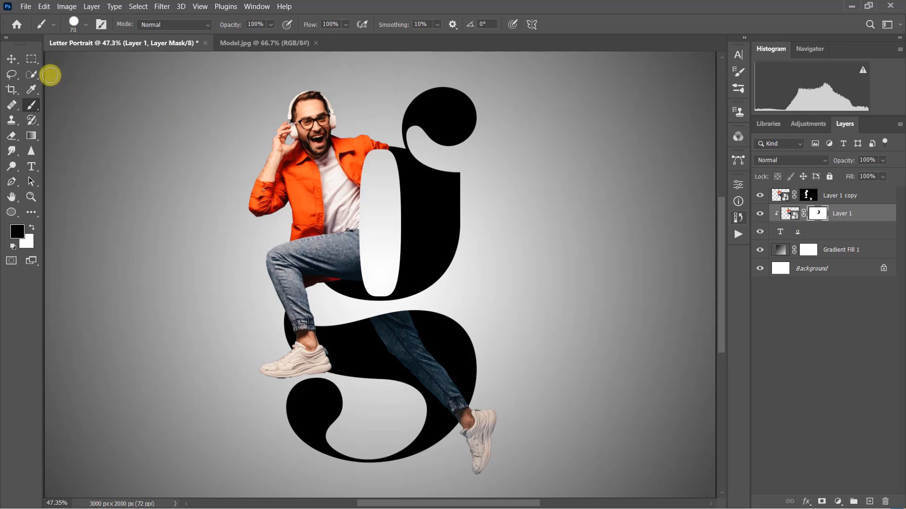
# Switch to the Move tool and load the letter "g" layer's pixels as a selection.
pyautogui.click(11, 59)
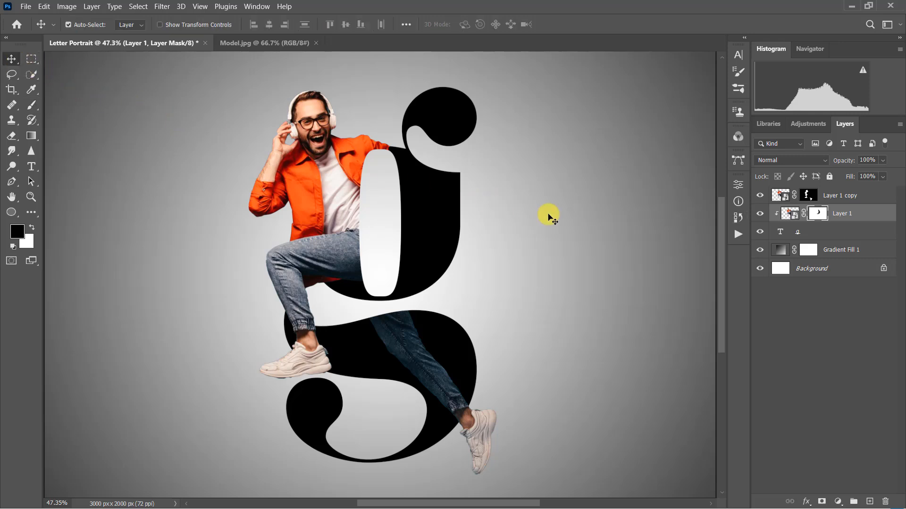
pyautogui.click(780, 237)
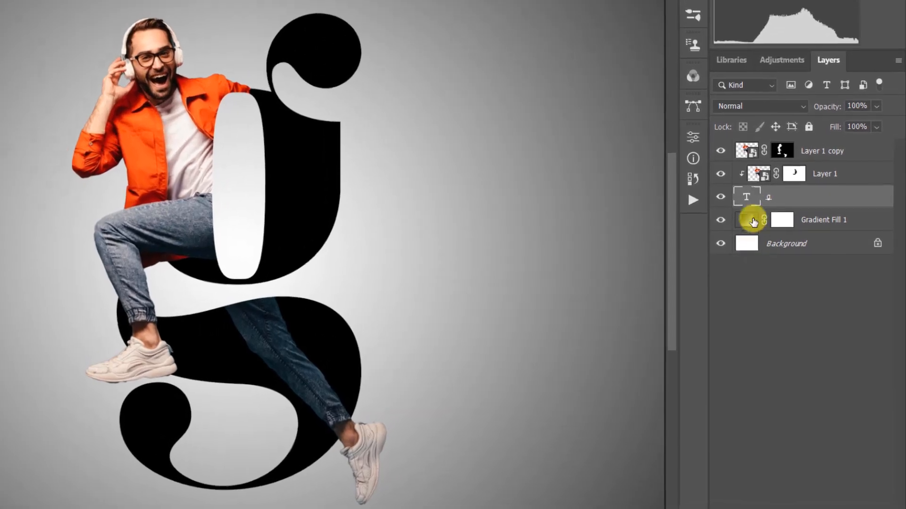
pyautogui.rightClick(747, 197)
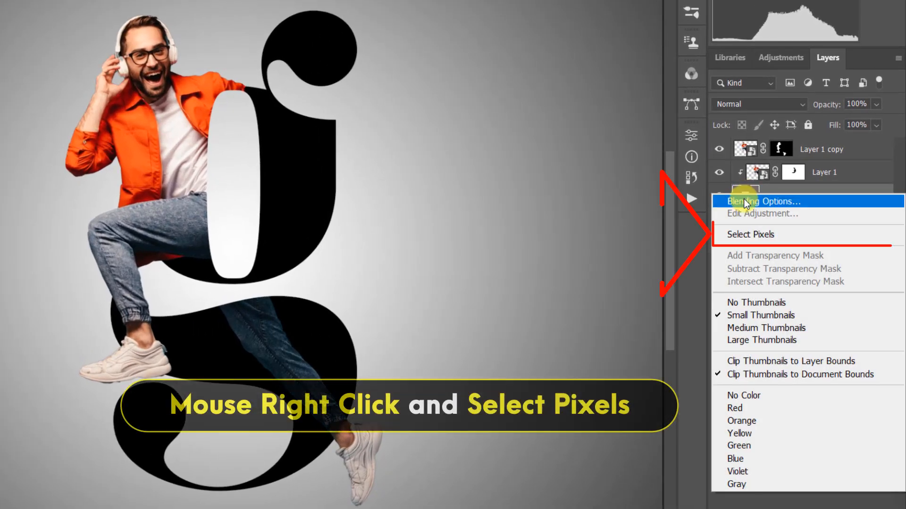
pyautogui.click(774, 235)
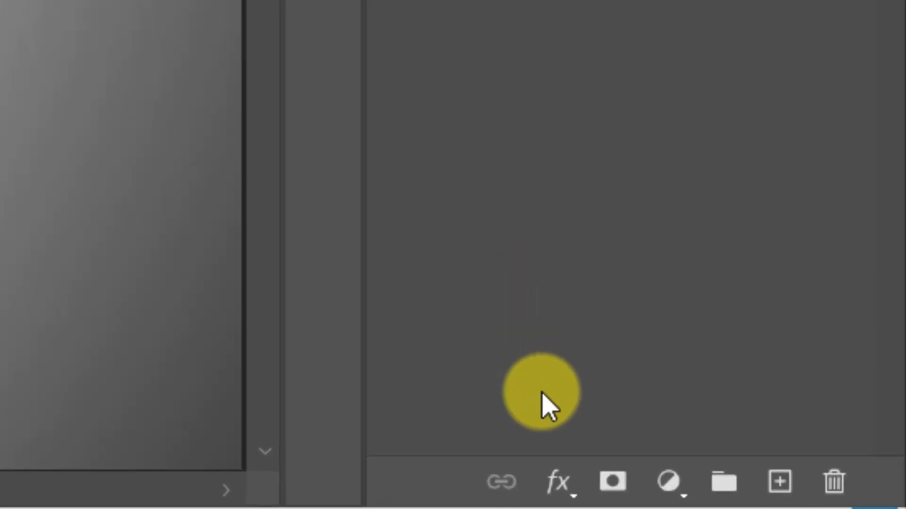
# Add a Gradient Overlay effect to the letter "g" layer with the linear style, a -91° angle and 100% opacity.
pyautogui.click(558, 482)
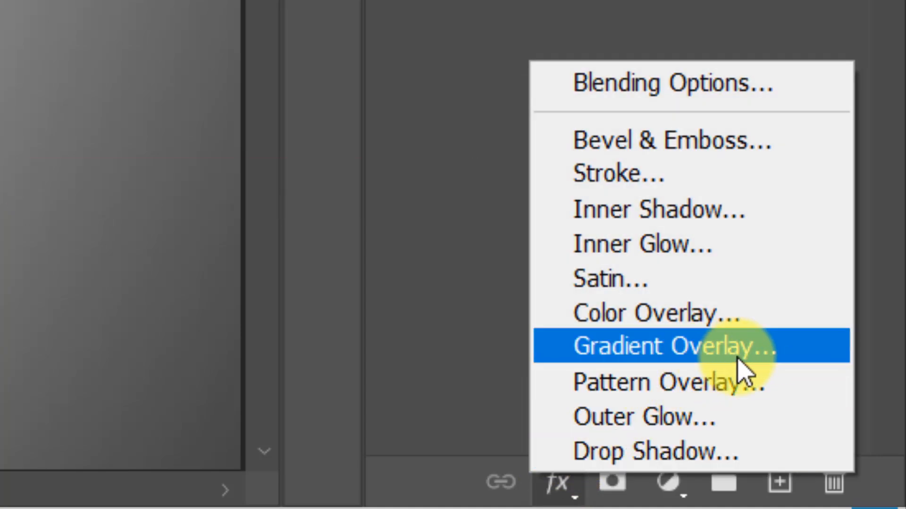
pyautogui.click(716, 349)
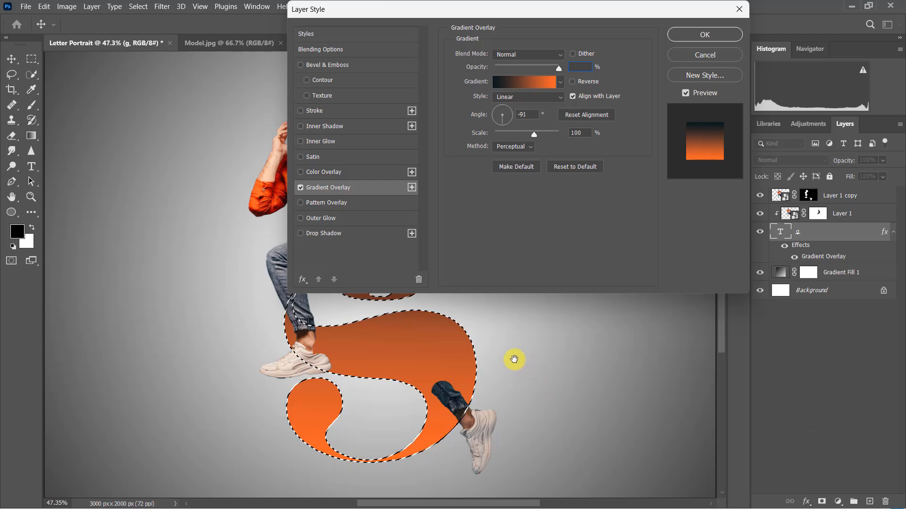
pyautogui.moveTo(514, 359); pyautogui.dragTo(325, 353)
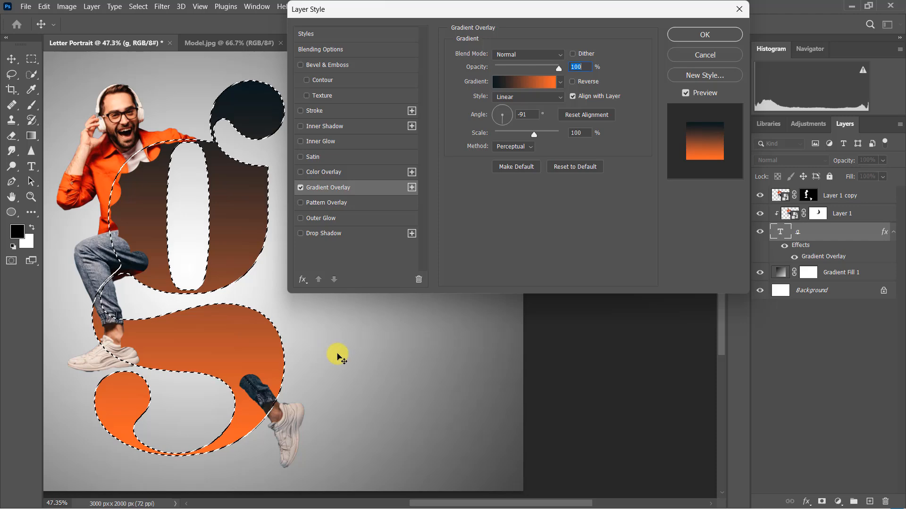
# Use dark #061315 for the gradient's start stop and orange #fe6421 for its end stop, and apply the overlay.
pyautogui.click(501, 84)
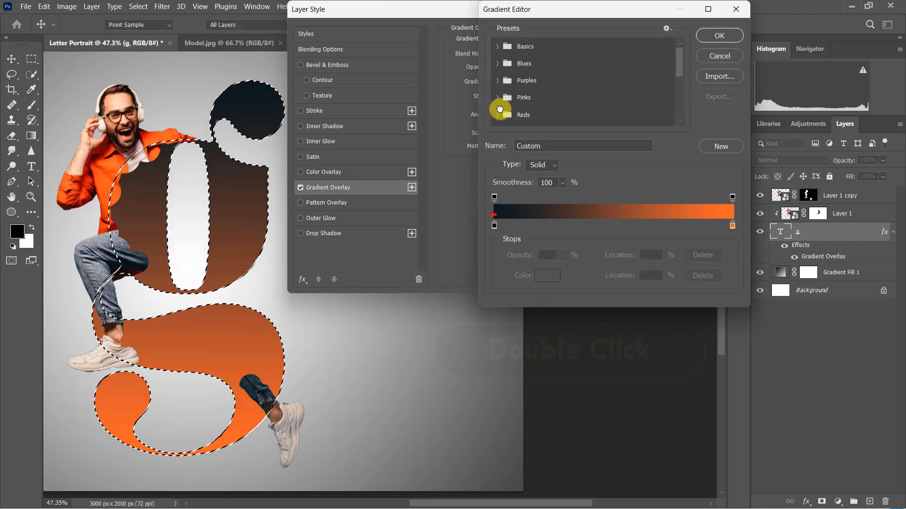
pyautogui.doubleClick(506, 234)
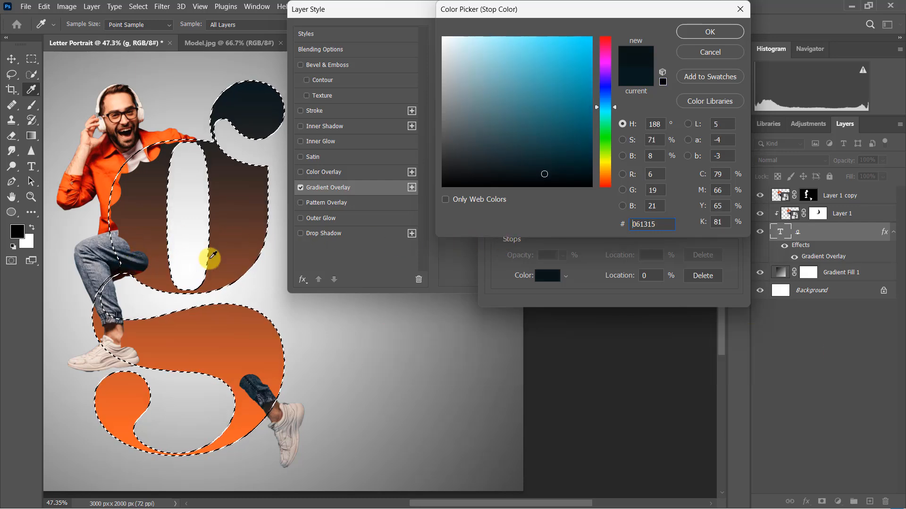
pyautogui.click(691, 32)
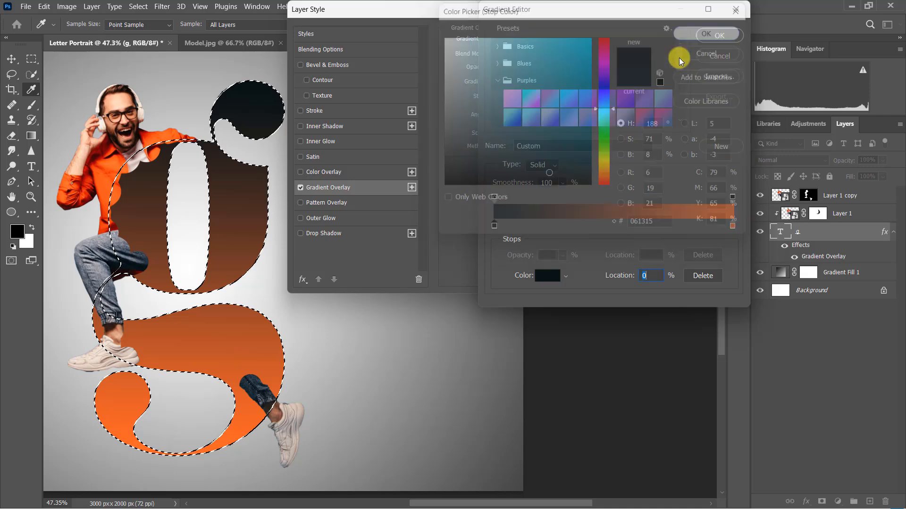
pyautogui.click(732, 225)
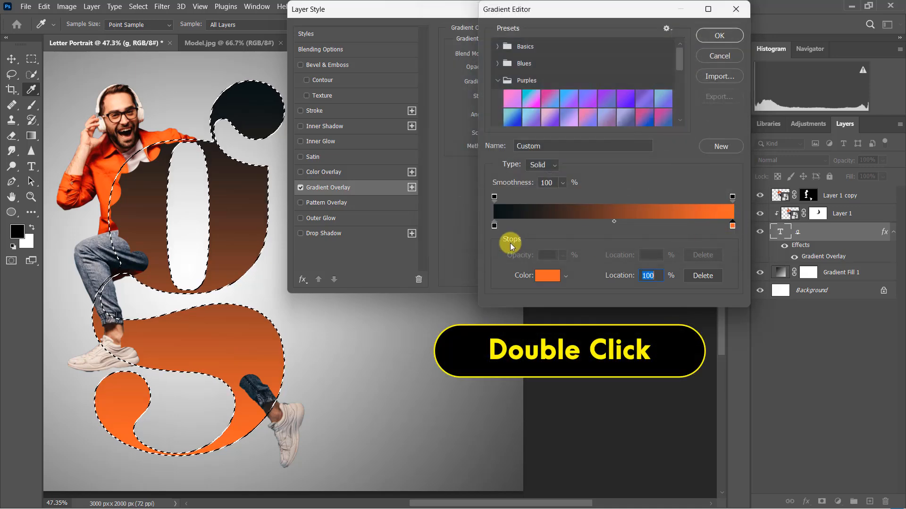
pyautogui.click(94, 170)
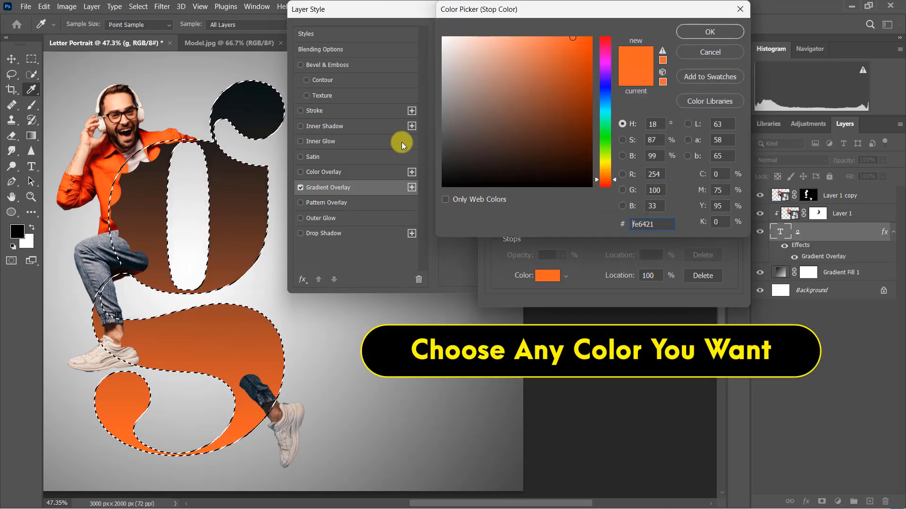
pyautogui.click(691, 53)
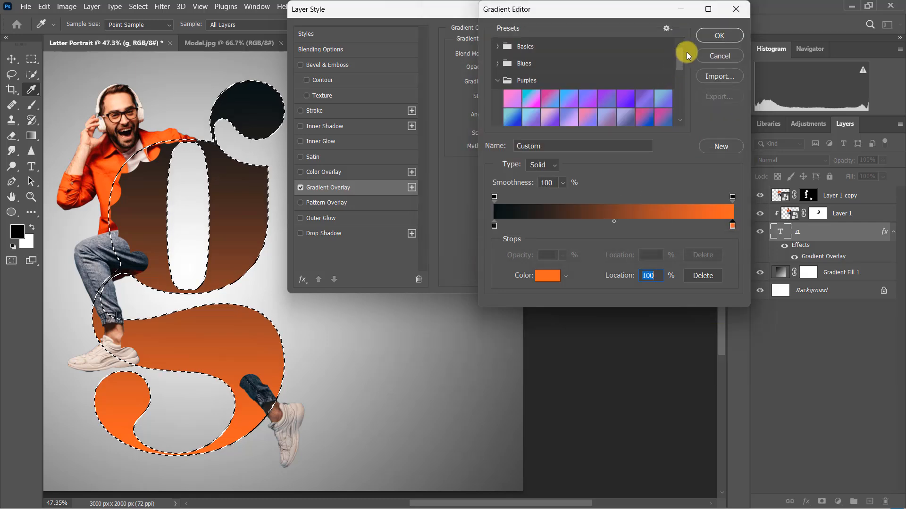
pyautogui.click(710, 40)
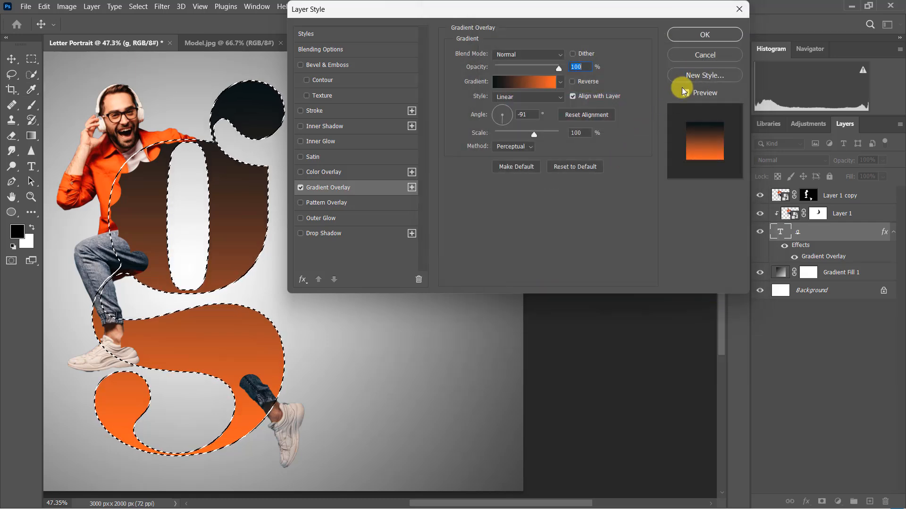
pyautogui.click(703, 34)
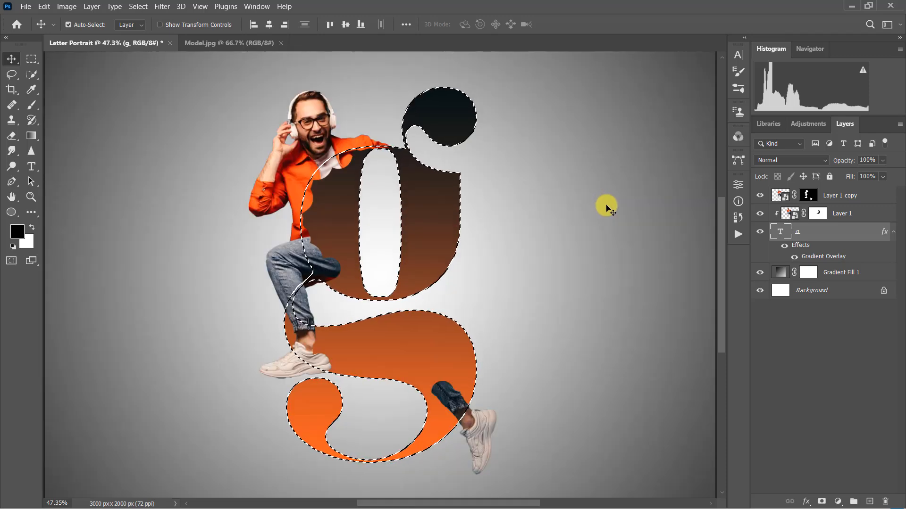
# Paint white with a 125 px brush on the Layer 1 copy mask over the model's torso, inside the letter selection.
pyautogui.click(808, 196)
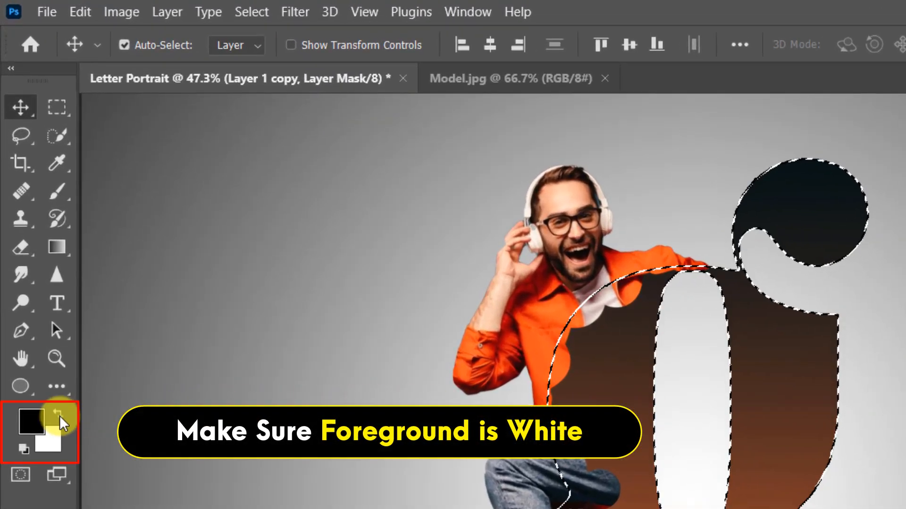
pyautogui.click(53, 372)
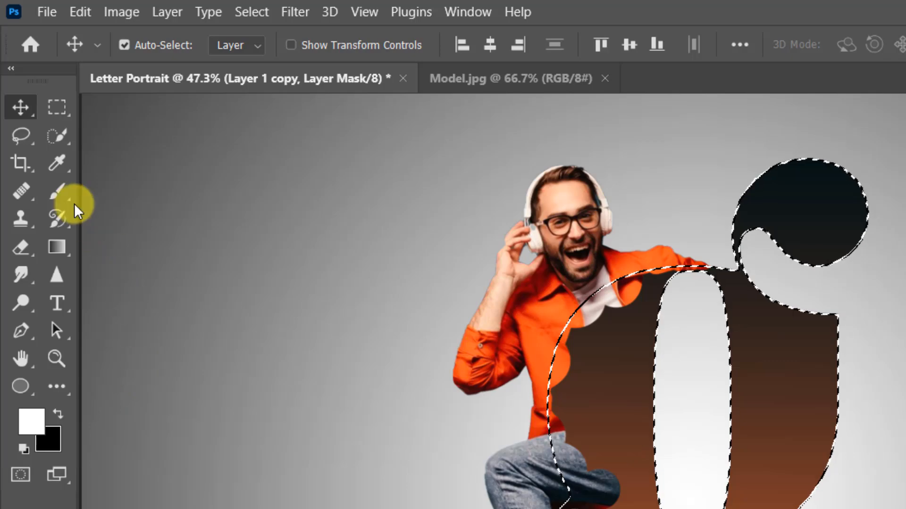
pyautogui.click(61, 193)
pyautogui.click(177, 190)
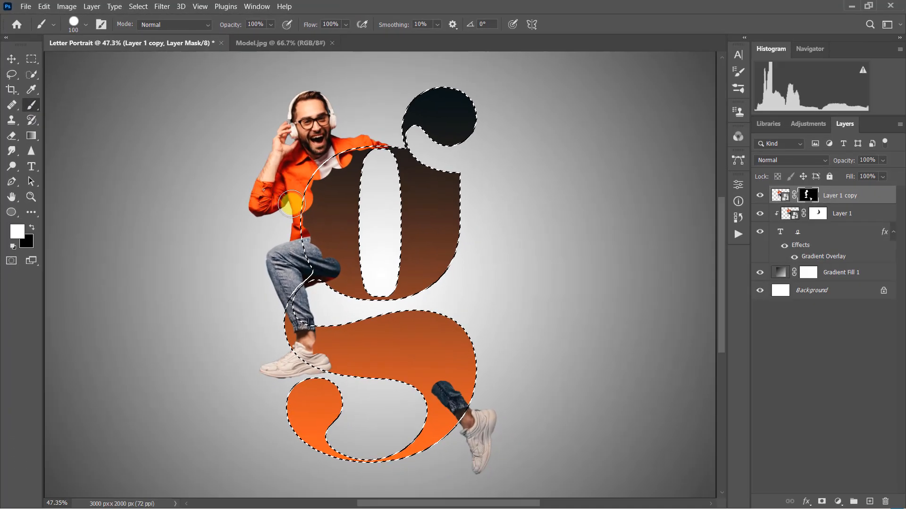
pyautogui.press(']')
pyautogui.press(']')
pyautogui.press(']')
pyautogui.press(']')
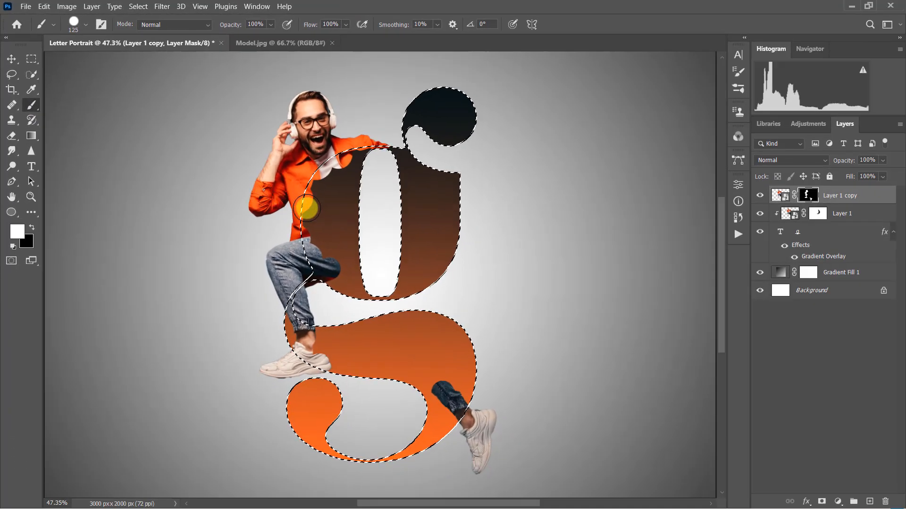
pyautogui.moveTo(316, 221)
pyautogui.mouseDown()
pyautogui.moveTo(345, 212)
pyautogui.moveTo(354, 158)
pyautogui.moveTo(339, 157)
pyautogui.moveTo(328, 174)
pyautogui.moveTo(335, 193)
pyautogui.moveTo(319, 189)
pyautogui.moveTo(329, 218)
pyautogui.mouseUp()
# Enlarge the brush to 200 px and paint white on the mask over the front thigh.
pyautogui.press(']')
pyautogui.press(']')
pyautogui.press(']')
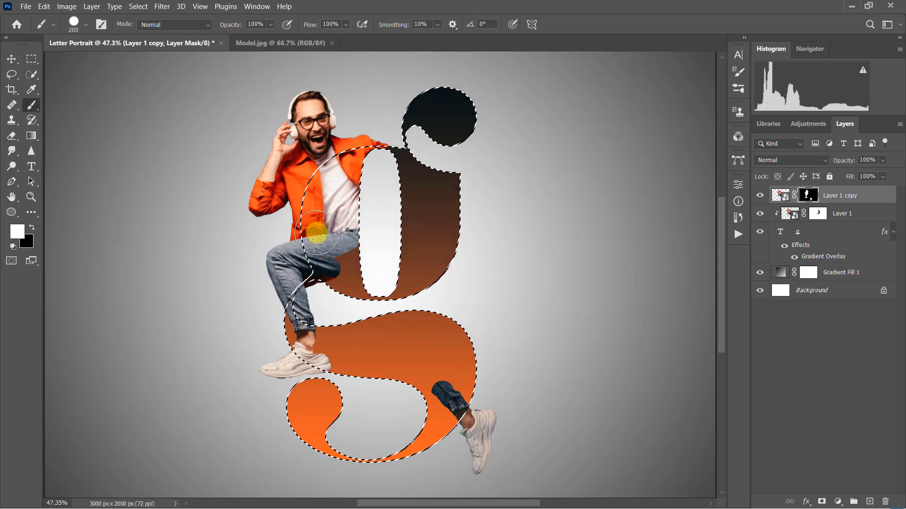
pyautogui.scroll(-1, 314, 253)
pyautogui.moveTo(315, 253)
pyautogui.mouseDown()
pyautogui.moveTo(347, 239)
pyautogui.moveTo(310, 256)
pyautogui.moveTo(361, 254)
pyautogui.mouseUp()
# Reduce the brush to 90 px and paint white on the mask around the front ankle and trouser cuff.
pyautogui.scroll(2, 330, 245)
pyautogui.press('[')
pyautogui.press('[')
pyautogui.press('[')
pyautogui.press('[')
pyautogui.press('[')
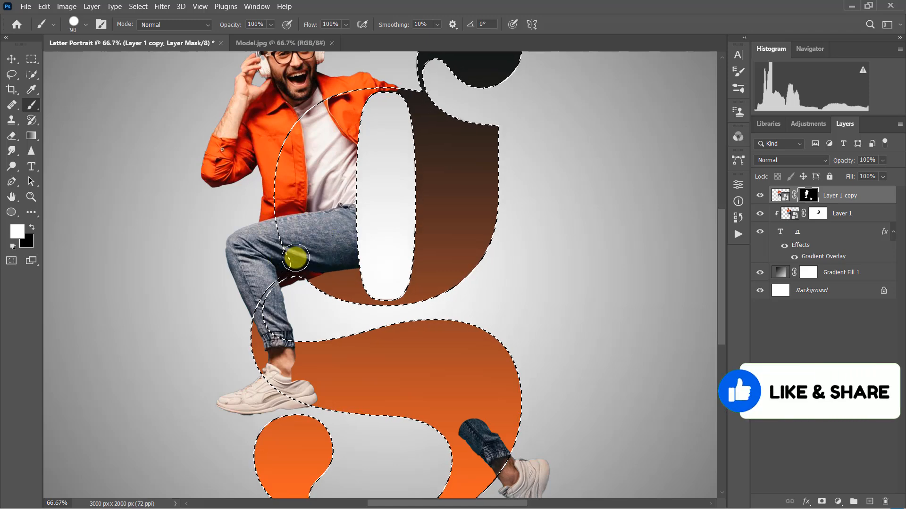
pyautogui.moveTo(302, 372); pyautogui.dragTo(298, 346)
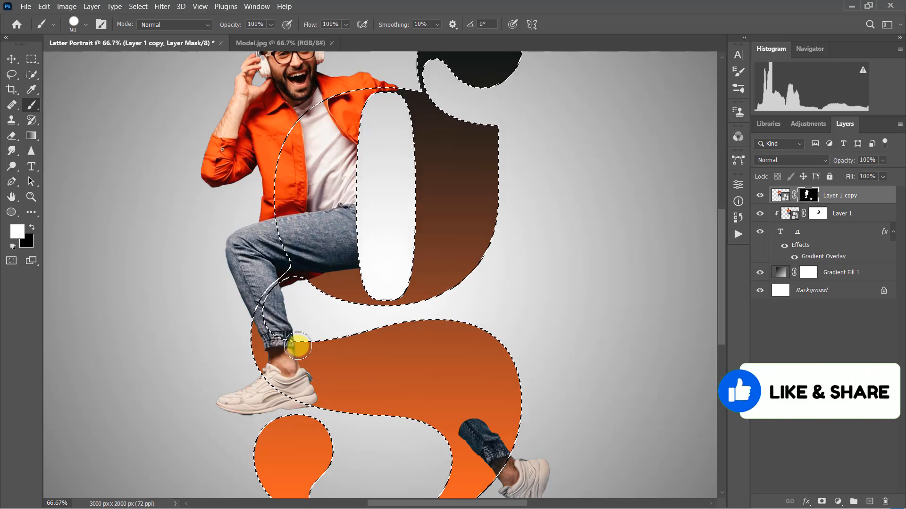
# Paint white on the mask along the rear leg down to its cuff, enlarging the brush to 150 px, and touch up the front knee.
pyautogui.moveTo(466, 414); pyautogui.dragTo(445, 374)
pyautogui.press(']')
pyautogui.press(']')
pyautogui.press(']')
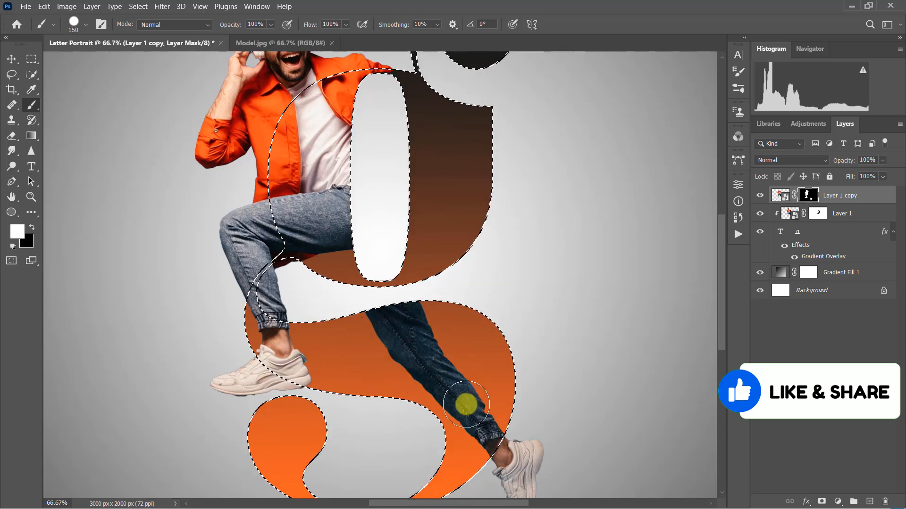
pyautogui.moveTo(466, 404)
pyautogui.mouseDown()
pyautogui.moveTo(470, 444)
pyautogui.moveTo(476, 398)
pyautogui.moveTo(398, 322)
pyautogui.moveTo(388, 359)
pyautogui.moveTo(501, 455)
pyautogui.mouseUp()
pyautogui.scroll(-1, 454, 320)
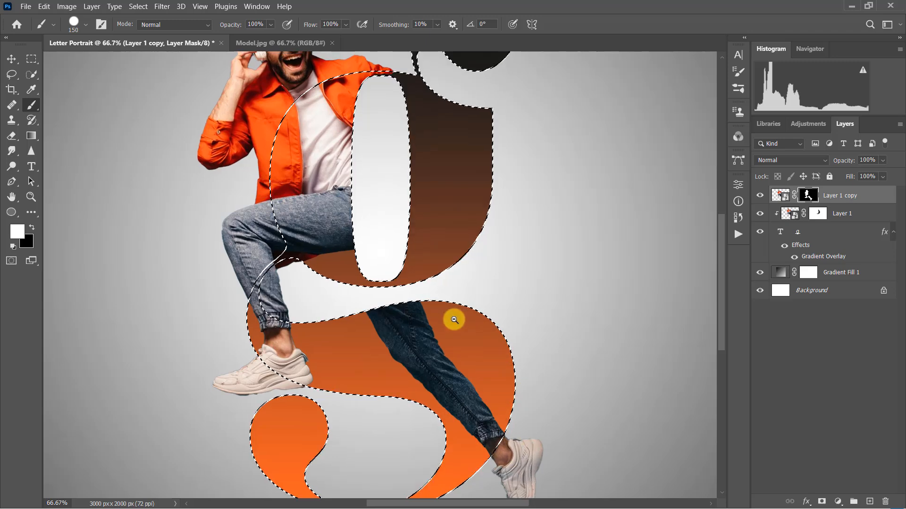
pyautogui.scroll(-1, 454, 320)
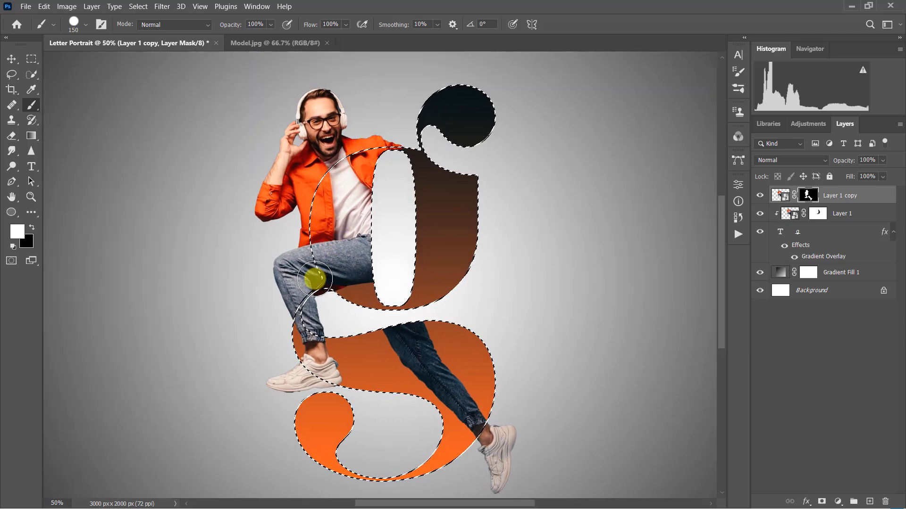
pyautogui.moveTo(314, 279)
pyautogui.mouseDown()
pyautogui.moveTo(340, 265)
pyautogui.moveTo(348, 220)
pyautogui.mouseUp()
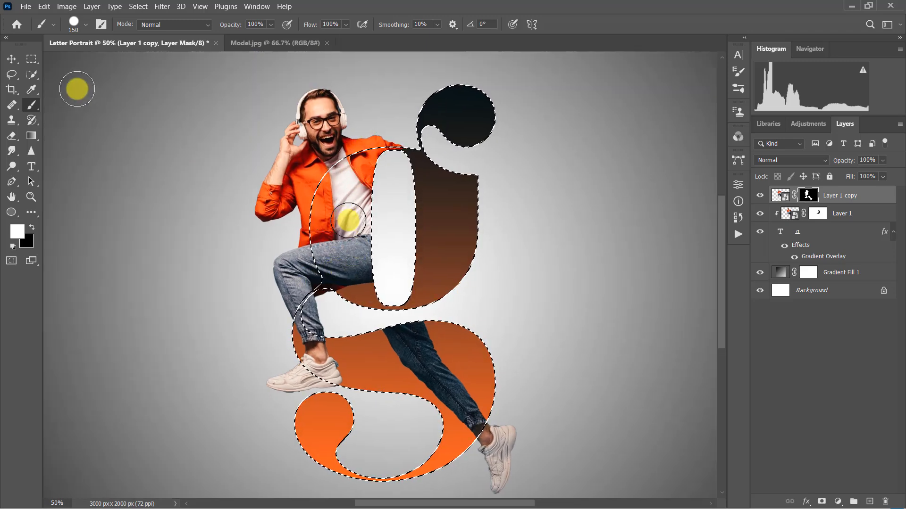
# Switch to the Move tool, clear the letter selection, and stamp all visible layers into a new merged layer on top.
pyautogui.click(11, 58)
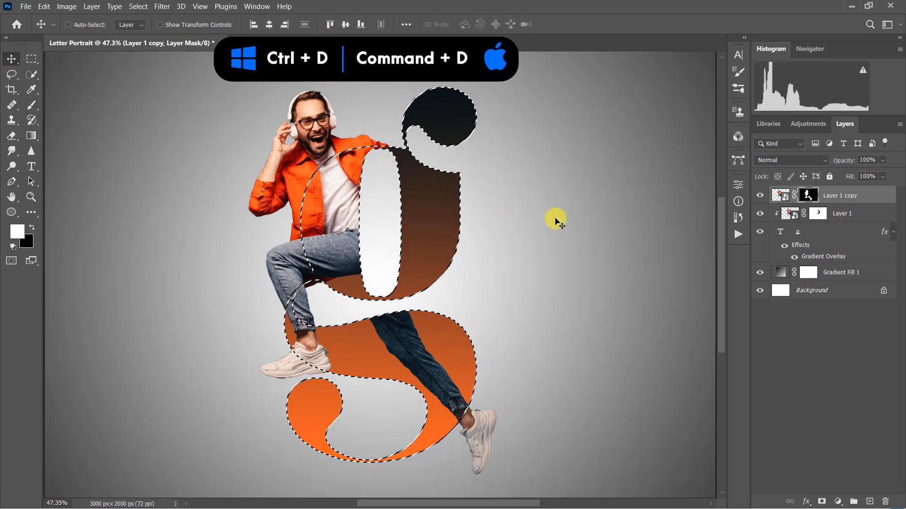
pyautogui.hotkey('ctrl', 'd')
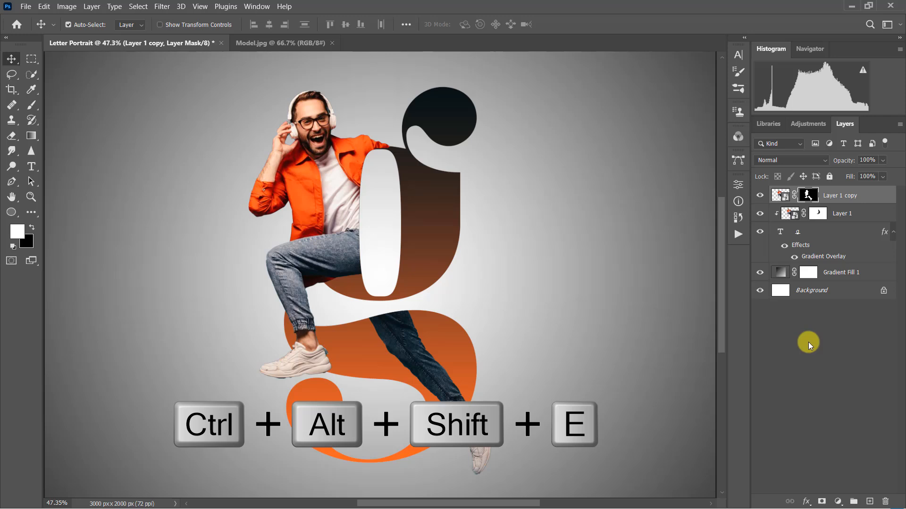
pyautogui.hotkey('ctrl', 'alt', 'shift', 'e')
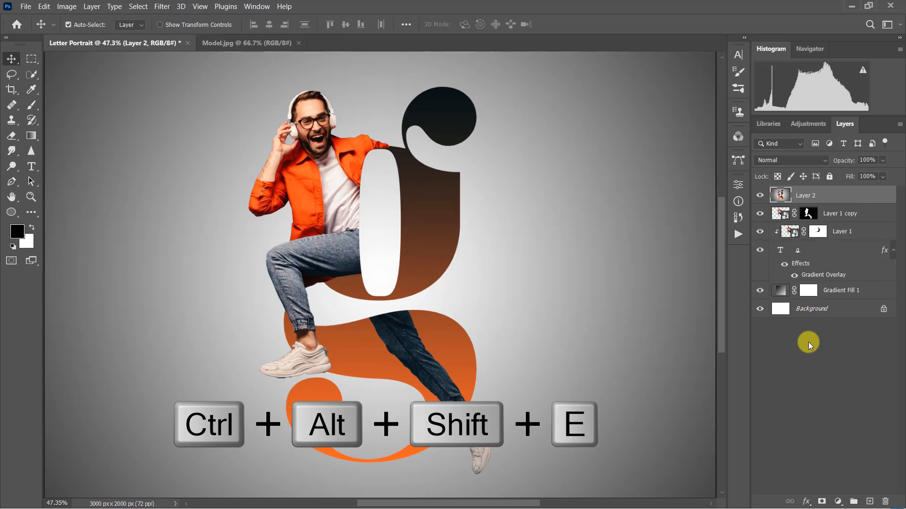